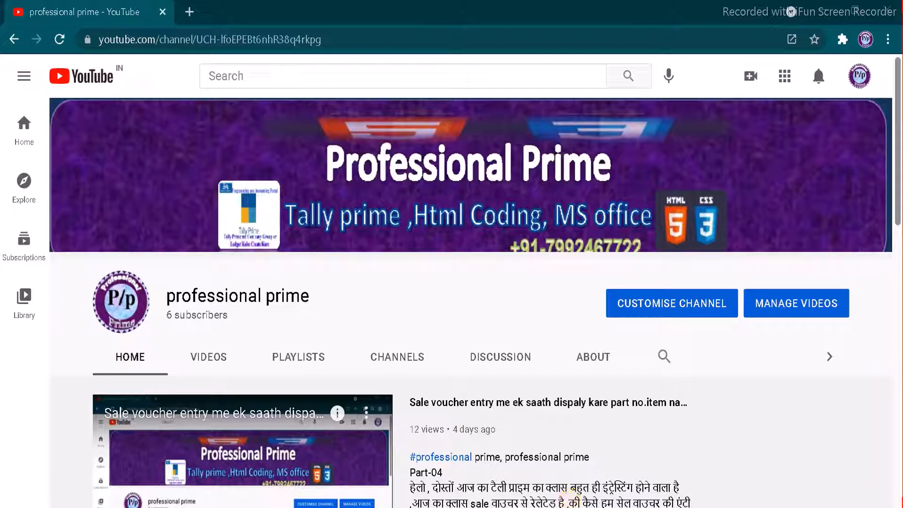
Switch to the Excel workbook and review the list of stock management topics on Sheet3
{"action": "key", "text": "alt+Tab"}
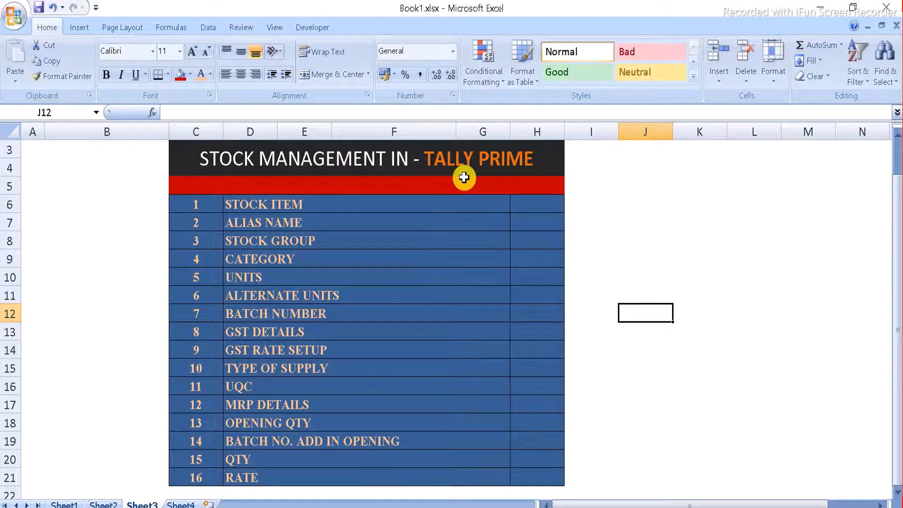
{"action": "left_click", "coordinate": [897, 140]}
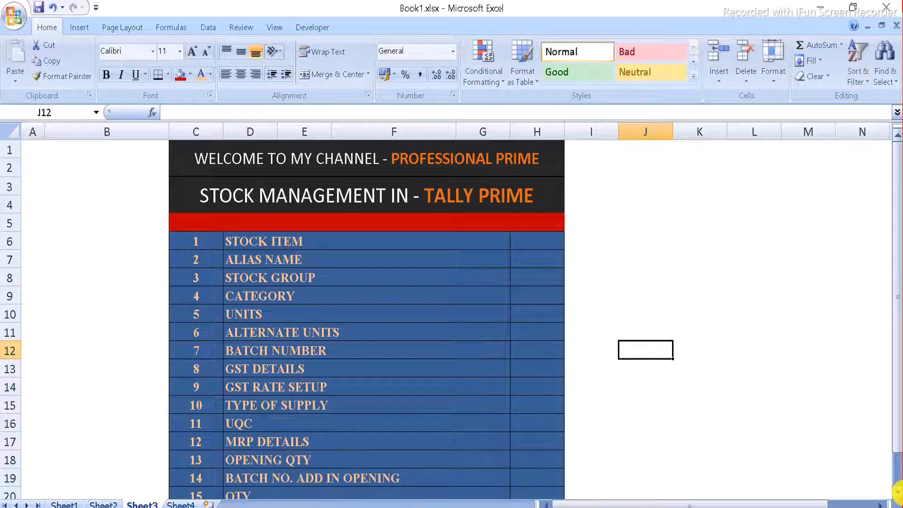
{"action": "left_click", "coordinate": [897, 491]}
{"action": "left_click", "coordinate": [897, 492]}
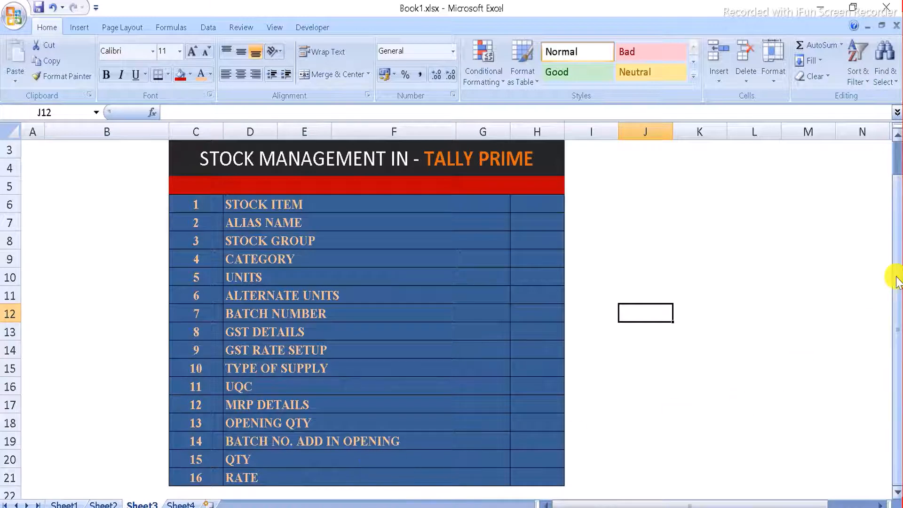
{"action": "left_click", "coordinate": [896, 132]}
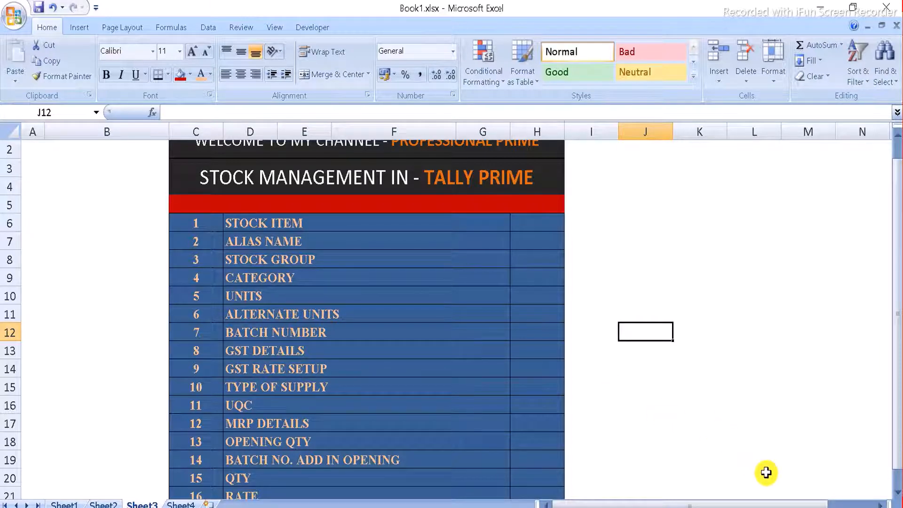
Switch to TallyPrime and open the creation form for a new stock item
{"action": "left_click", "coordinate": [779, 507]}
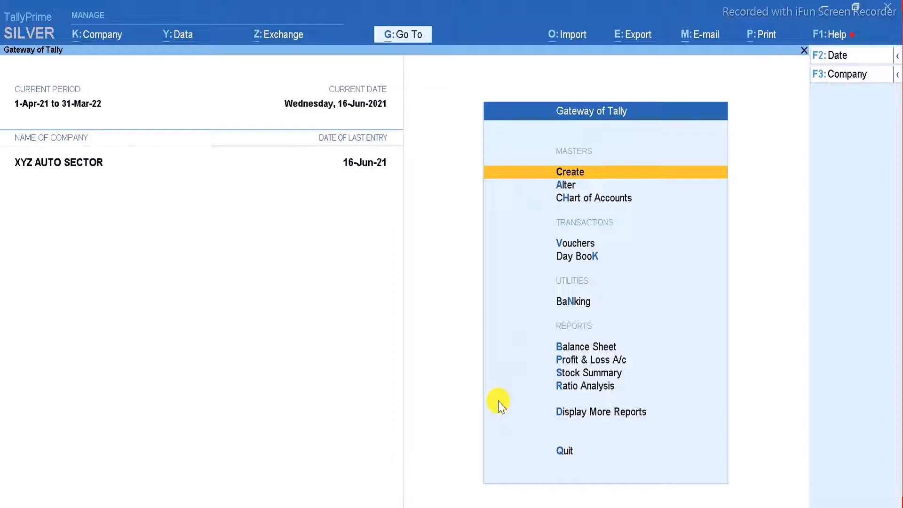
{"action": "left_click", "coordinate": [498, 507]}
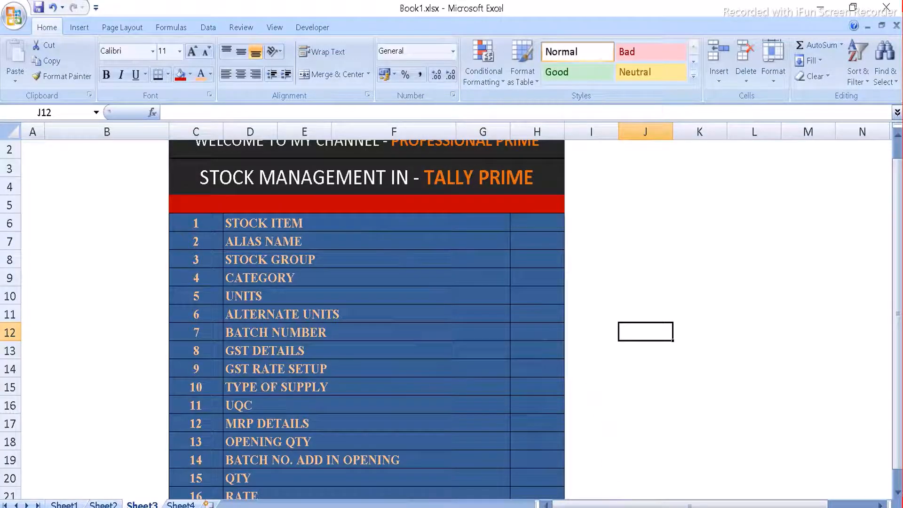
{"action": "left_click", "coordinate": [578, 507]}
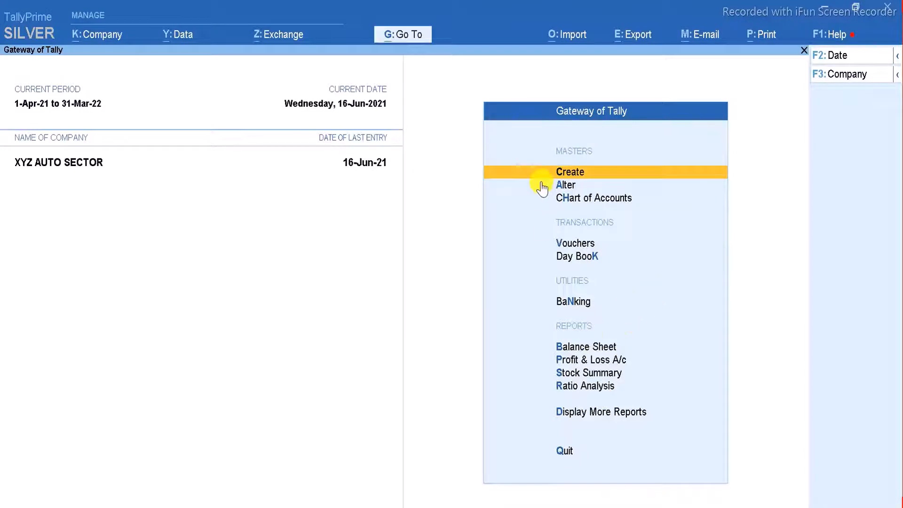
{"action": "key", "text": "Return"}
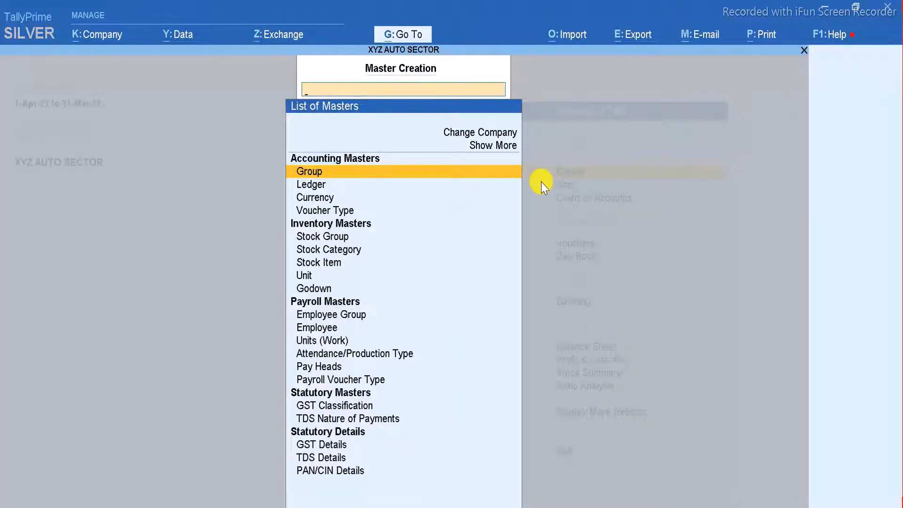
{"action": "key", "text": "Down"}
{"action": "key", "text": "Down"}
{"action": "key", "text": "Down"}
{"action": "key", "text": "Down"}
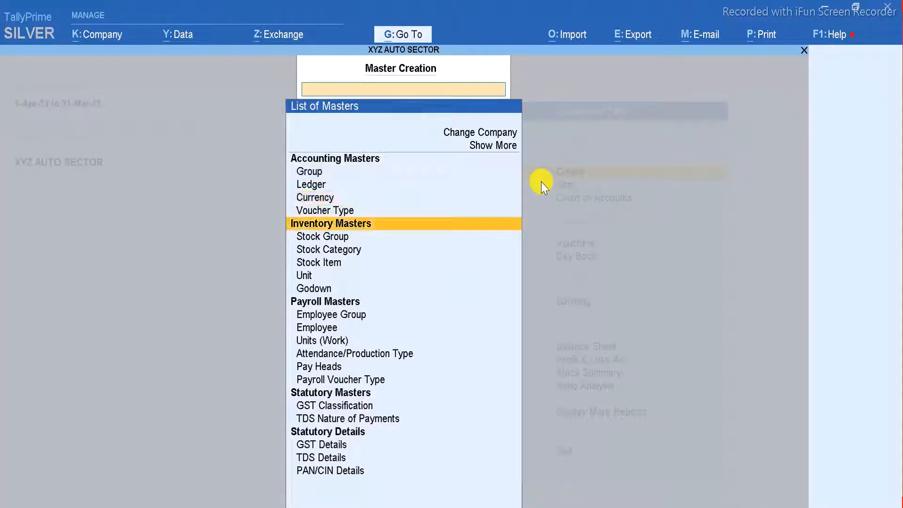
{"action": "key", "text": "Down"}
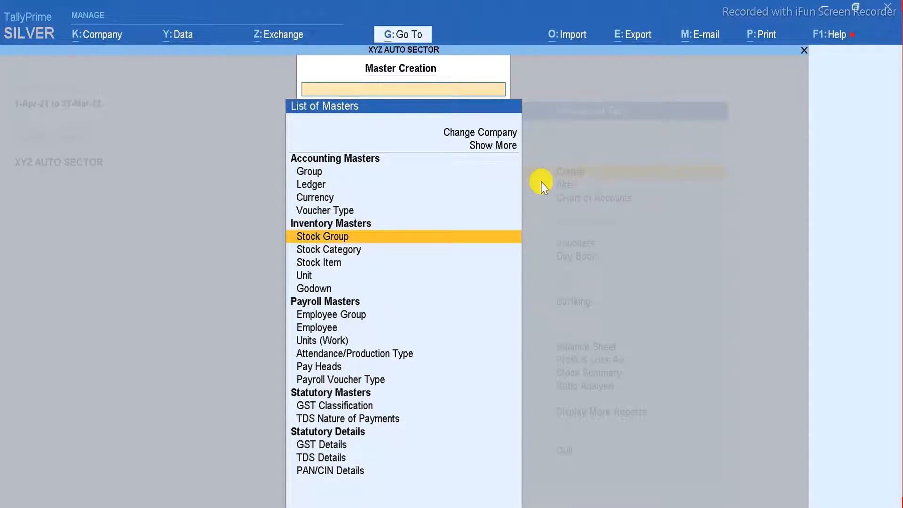
{"action": "key", "text": "Down"}
{"action": "key", "text": "Down"}
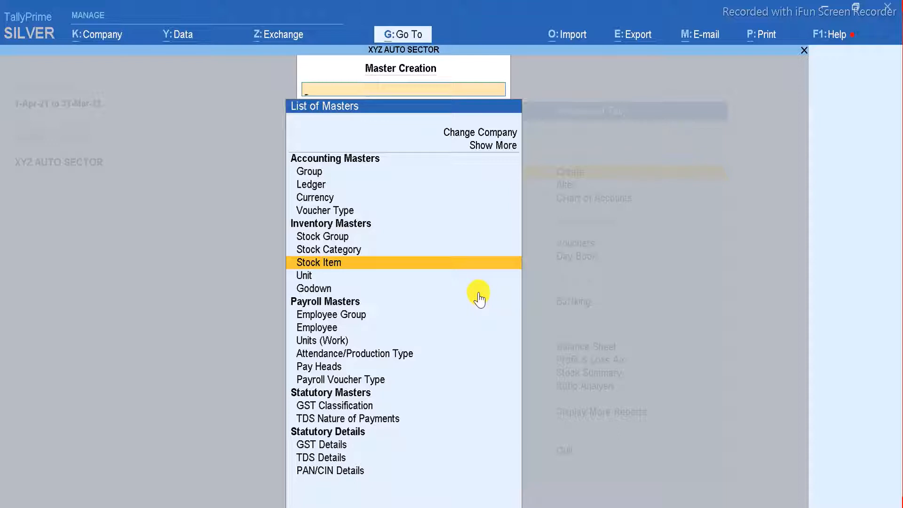
{"action": "key", "text": "Return"}
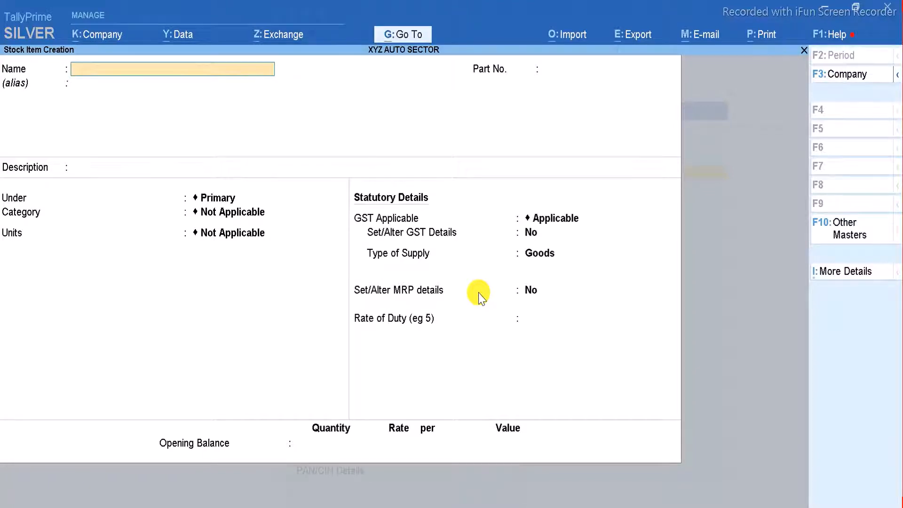
Name the stock item Spl Xv and give it the alias Splndr Xv Etc
{"action": "type", "text": "Spl Xv"}
{"action": "key", "text": "Return"}
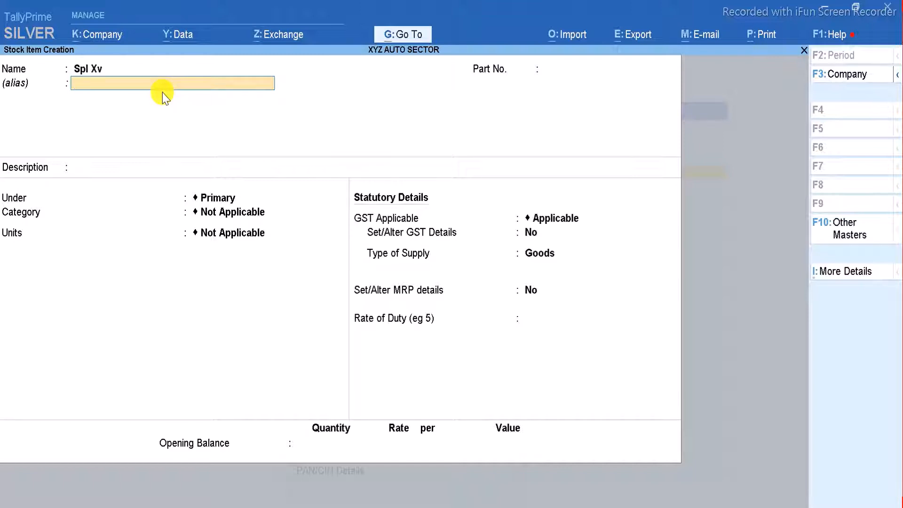
{"action": "type", "text": "Sp"}
{"action": "type", "text": "l"}
{"action": "type", "text": "nd"}
{"action": "type", "text": "r Xv"}
{"action": "type", "text": " Etx"}
{"action": "key", "text": "BackSpace"}
{"action": "type", "text": "c"}
{"action": "key", "text": "Return"}
{"action": "key", "text": "Return"}
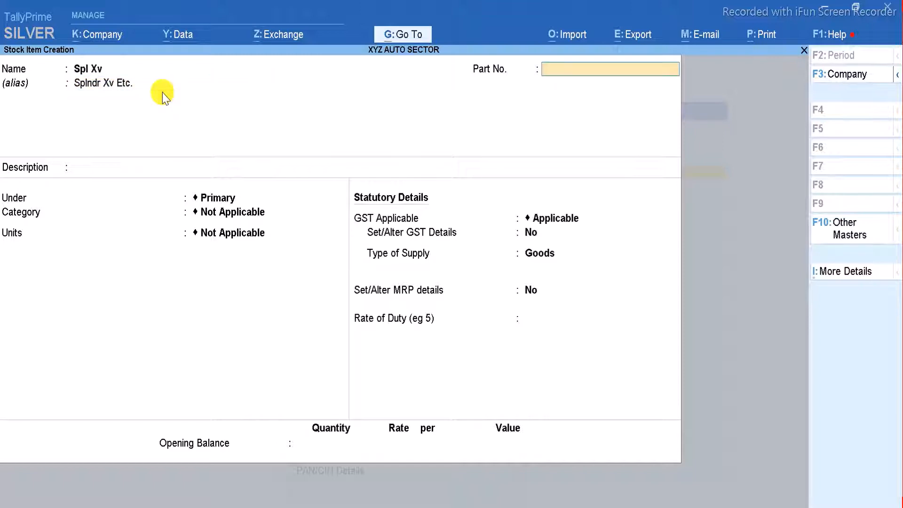
Enter 123 as the stock item's part number and leave the part number's alias blank
{"action": "key", "text": "BackSpace"}
{"action": "type", "text": "123"}
{"action": "key", "text": "Return"}
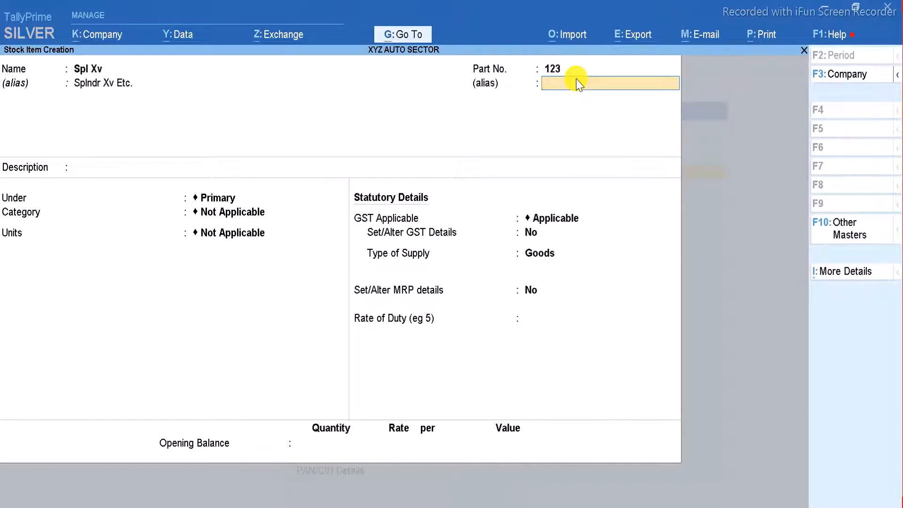
{"action": "key", "text": "Return"}
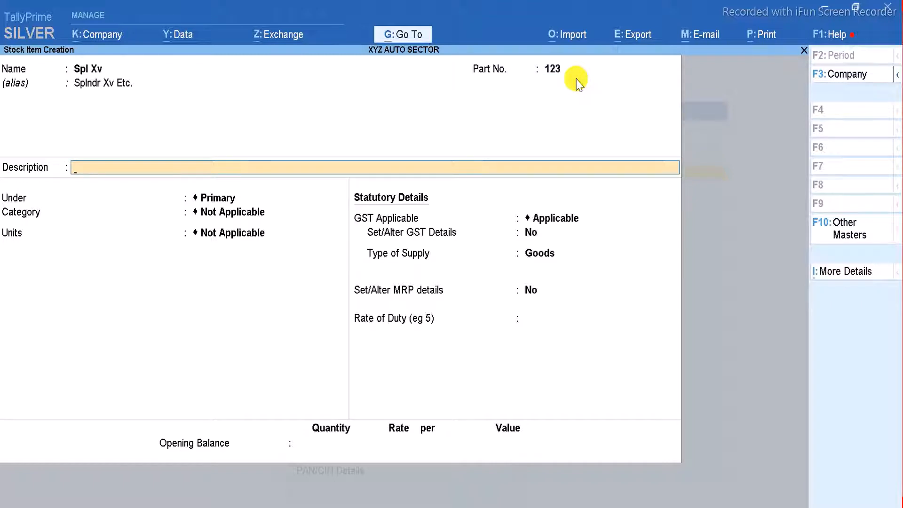
Enter "Spl xv bs6 navyblue colors" as the stock item's description
{"action": "type", "text": "Spl xv bs6 navyblue"}
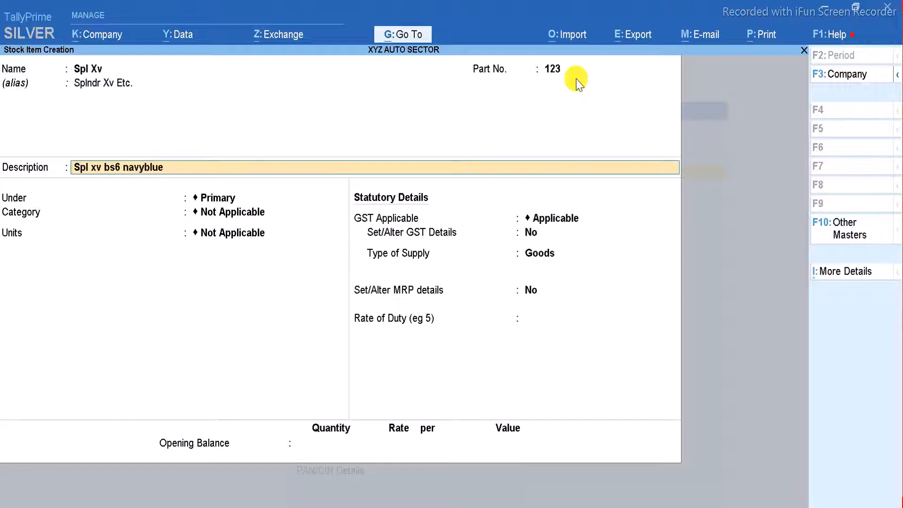
{"action": "type", "text": " com=lor"}
{"action": "key", "text": "BackSpace"}
{"action": "key", "text": "BackSpace"}
{"action": "key", "text": "BackSpace"}
{"action": "key", "text": "BackSpace"}
{"action": "key", "text": "BackSpace"}
{"action": "type", "text": "lors"}
{"action": "key", "text": "Return"}
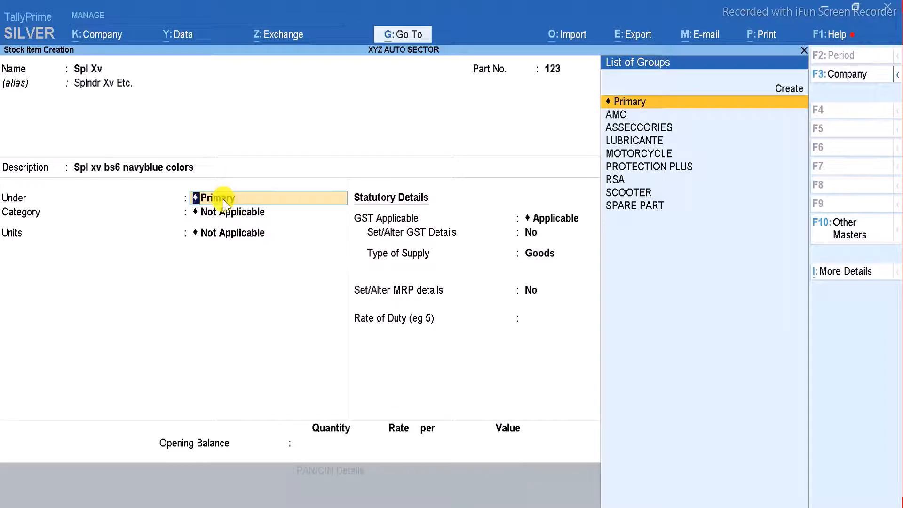
{"action": "key", "text": "alt+c"}
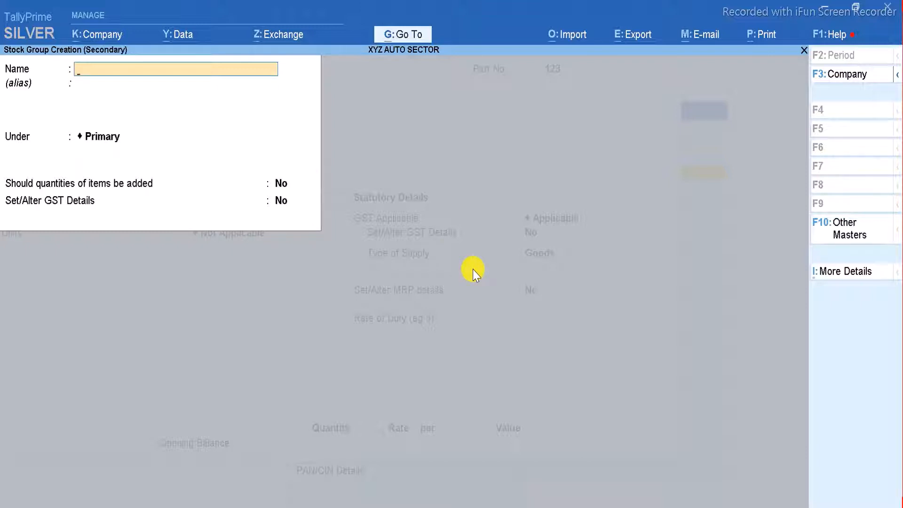
{"action": "key", "text": "Escape"}
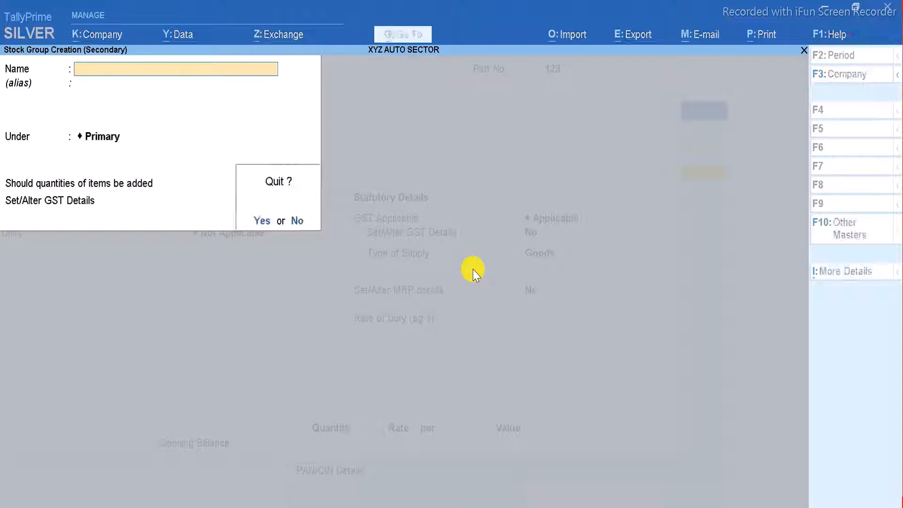
{"action": "key", "text": "y"}
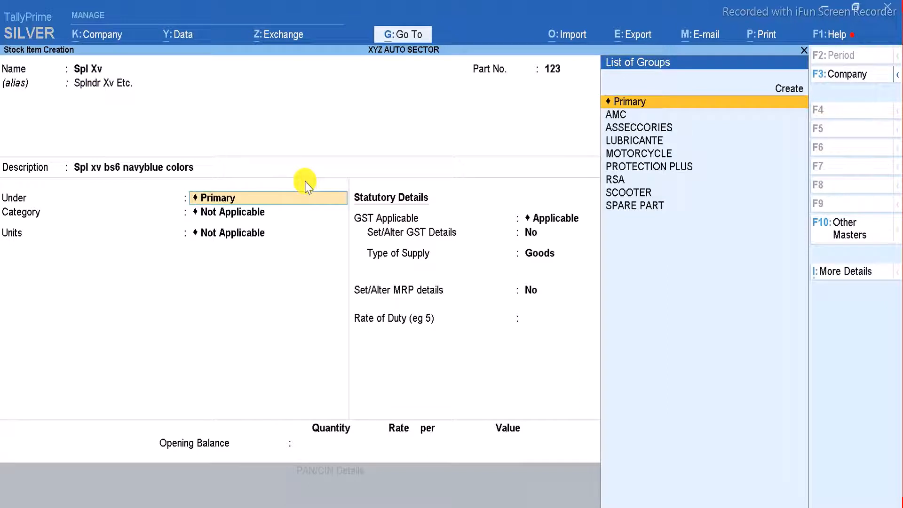
Place the stock item under the MOTORCYCLE group and assign it the TWO WHEELER category
{"action": "key", "text": "Down"}
{"action": "key", "text": "Down"}
{"action": "key", "text": "Down"}
{"action": "key", "text": "Down"}
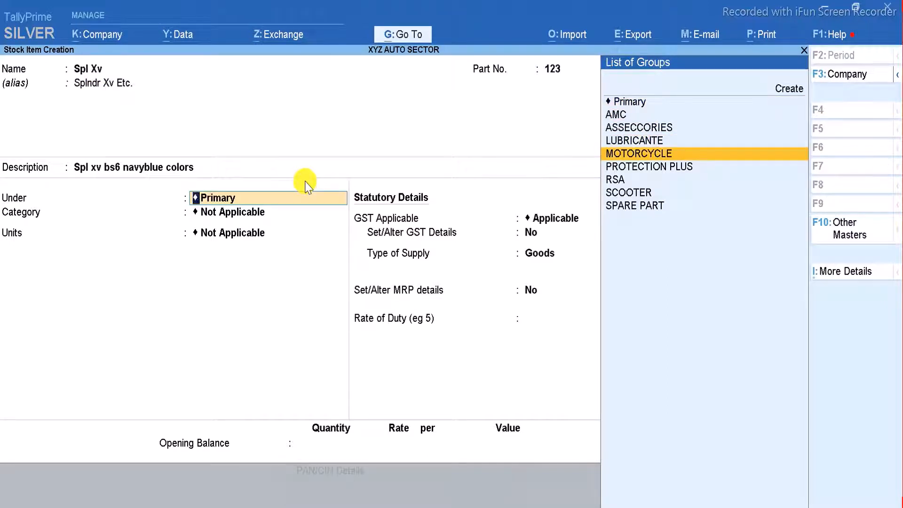
{"action": "key", "text": "Return"}
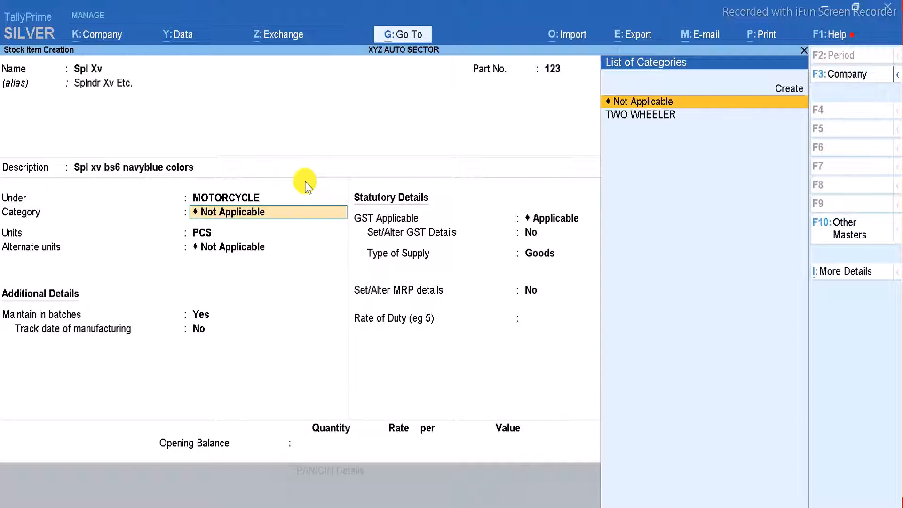
{"action": "key", "text": "Down"}
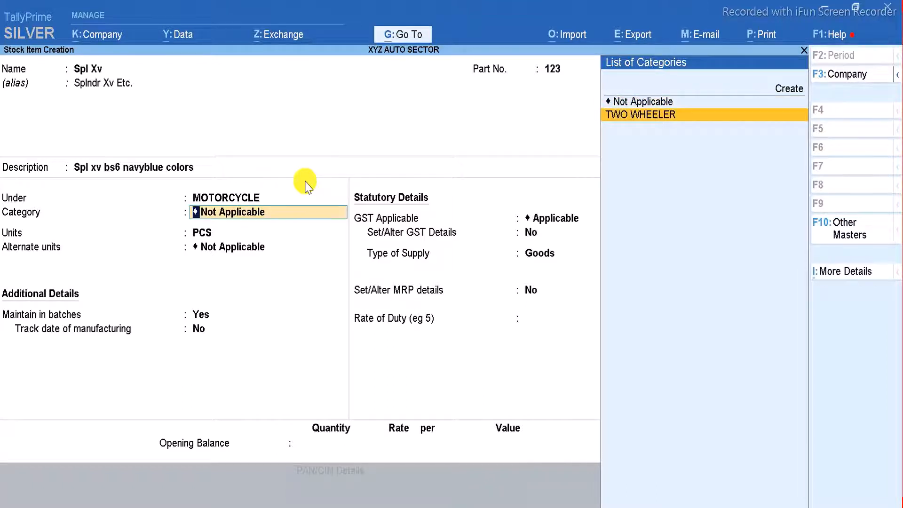
{"action": "key", "text": "Return"}
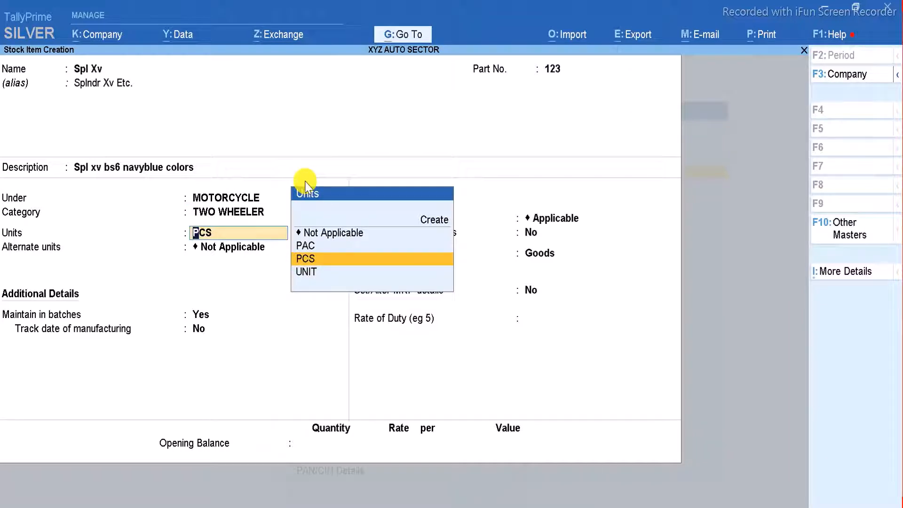
{"action": "left_click", "coordinate": [71, 217]}
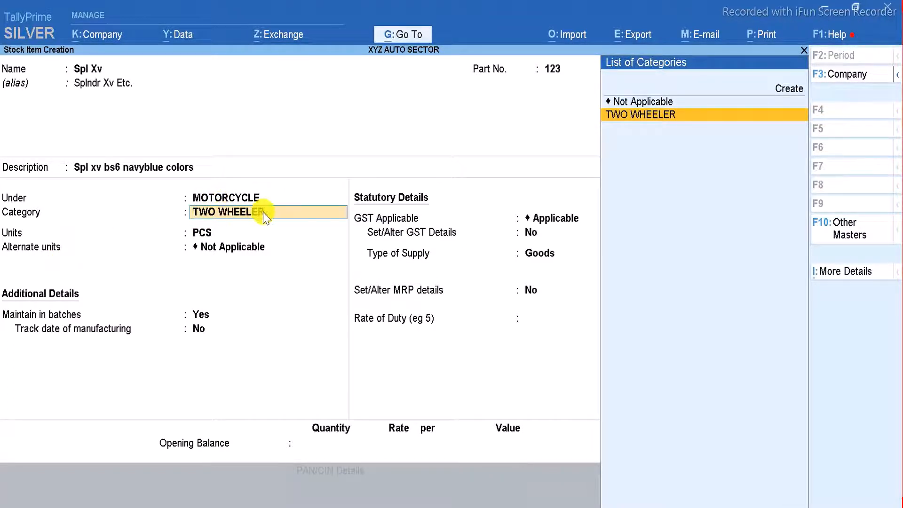
{"action": "left_click", "coordinate": [786, 96]}
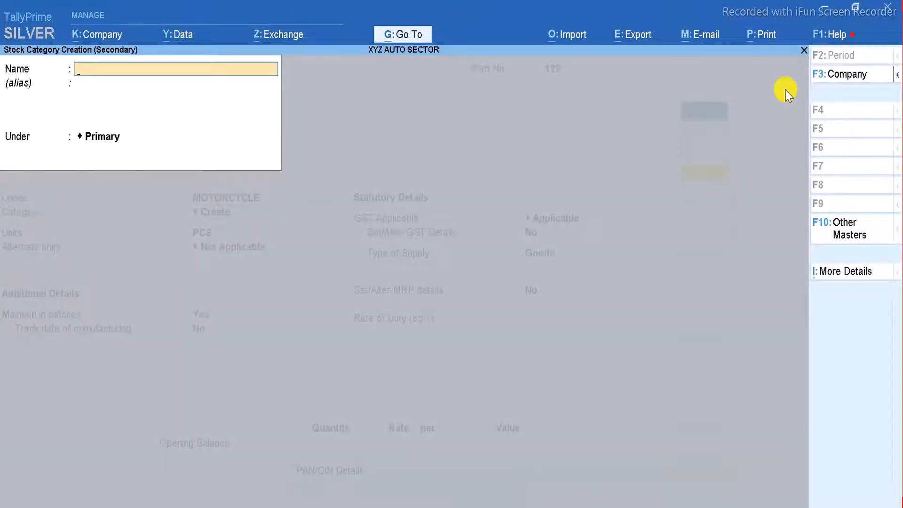
{"action": "key", "text": "Escape"}
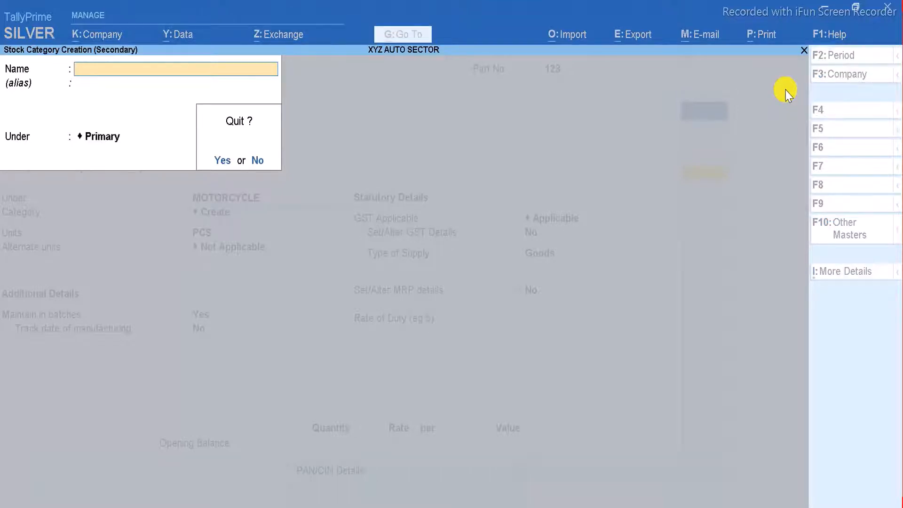
{"action": "key", "text": "y"}
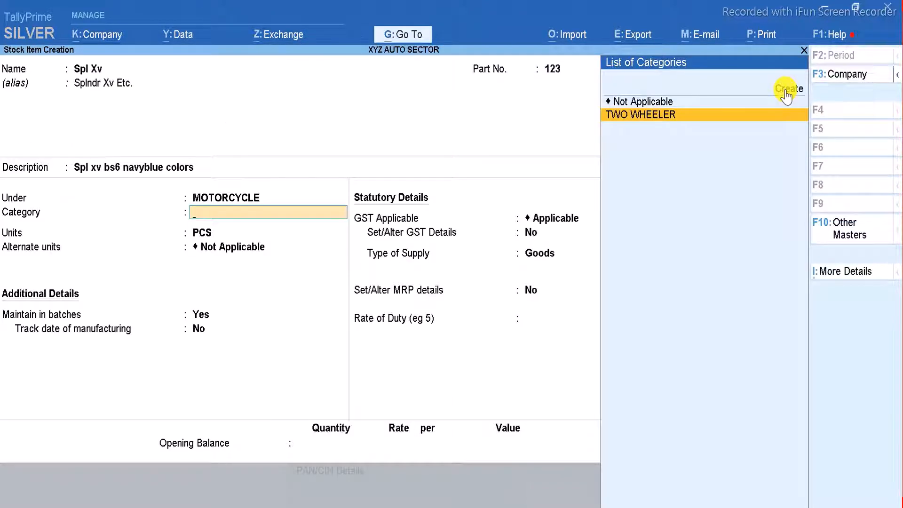
{"action": "left_click", "coordinate": [785, 92]}
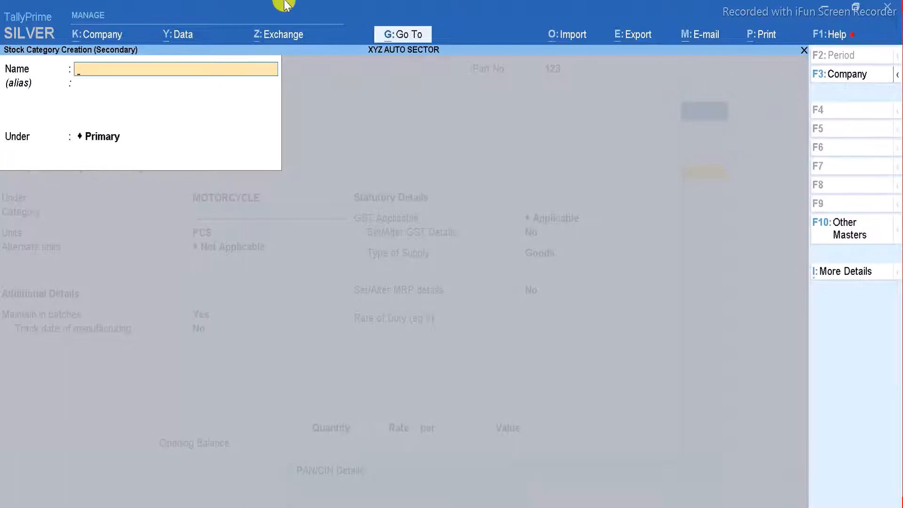
{"action": "key", "text": "Escape"}
{"action": "key", "text": "y"}
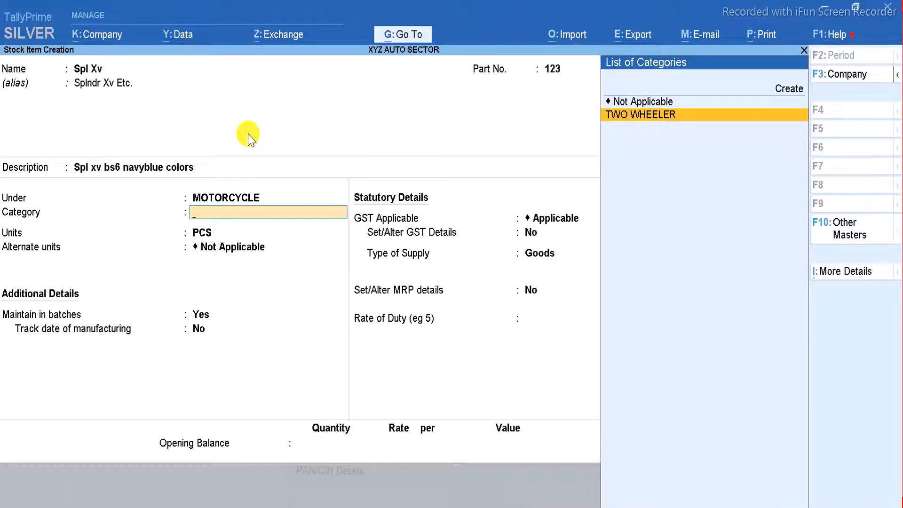
{"action": "left_click", "coordinate": [661, 124]}
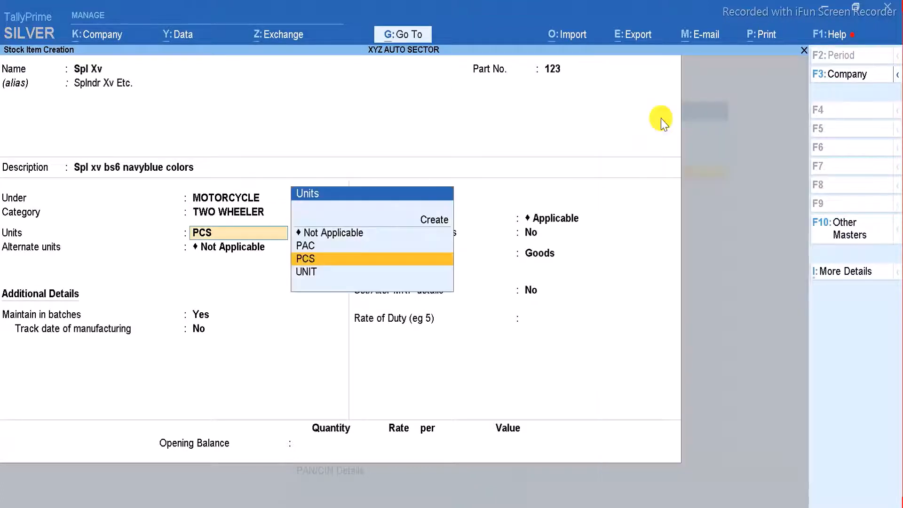
{"action": "left_click", "coordinate": [432, 225]}
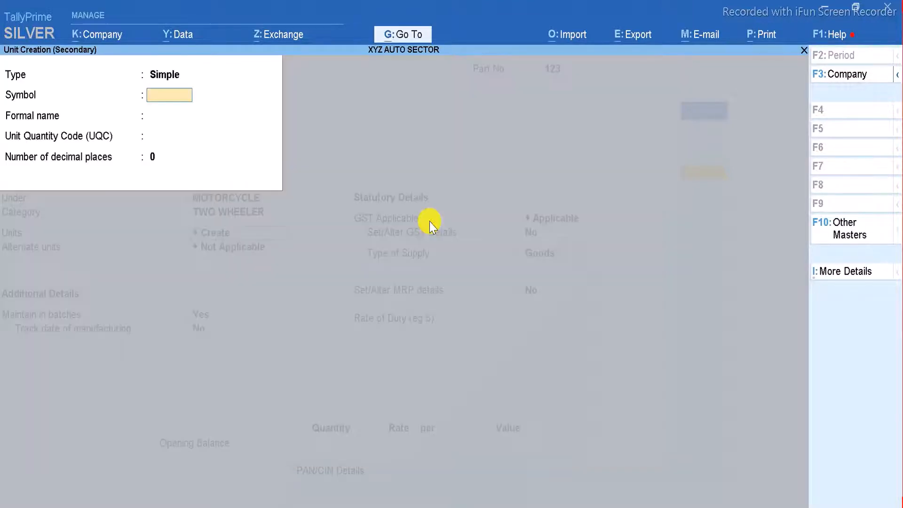
{"action": "key", "text": "Escape"}
{"action": "key", "text": "y"}
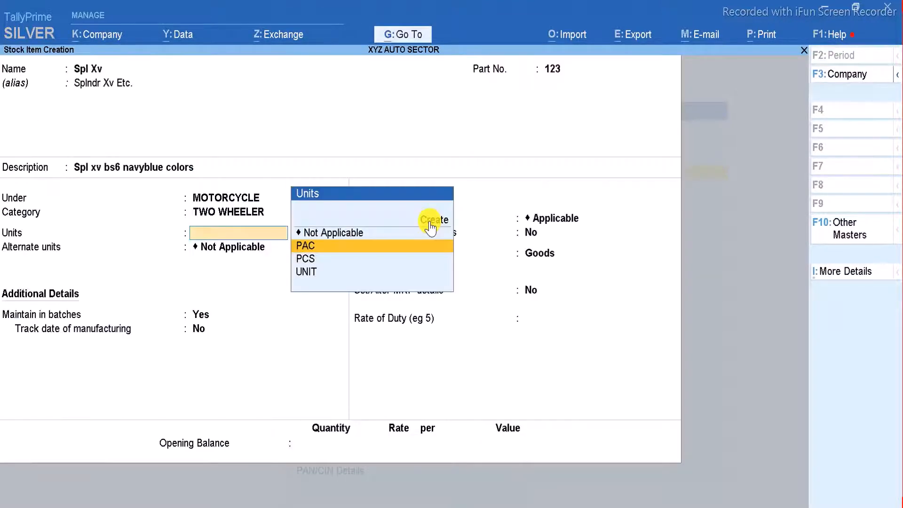
Try to create a simple unit with the symbol pcs or nj, leaving its formal name blank
{"action": "left_click", "coordinate": [431, 226]}
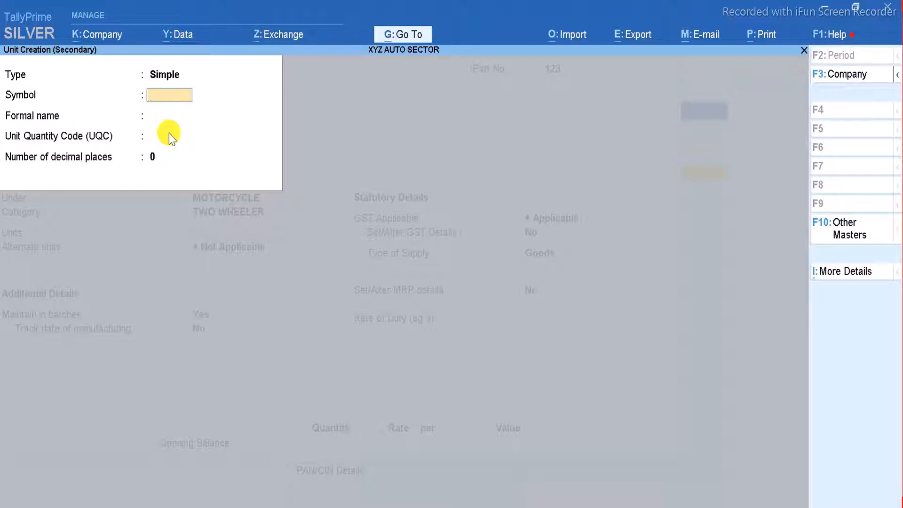
{"action": "key", "text": "Return"}
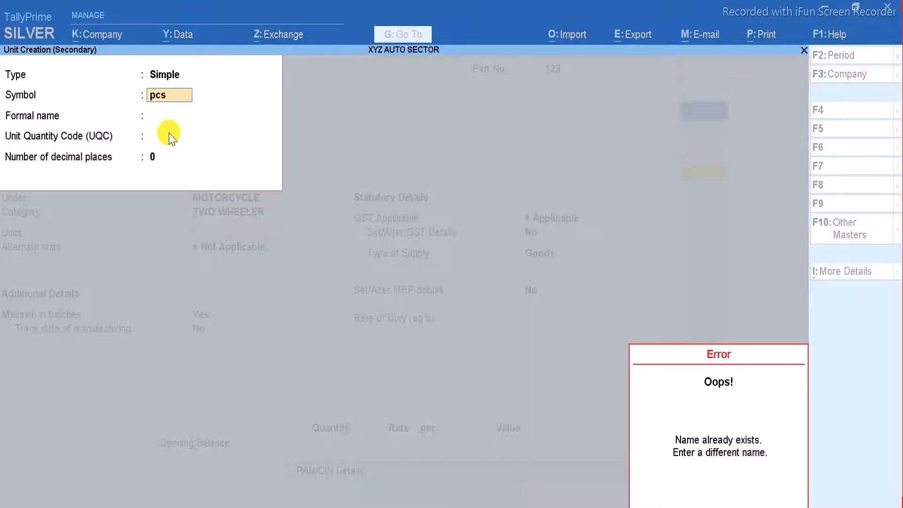
{"action": "key", "text": "BackSpace"}
{"action": "key", "text": "BackSpace"}
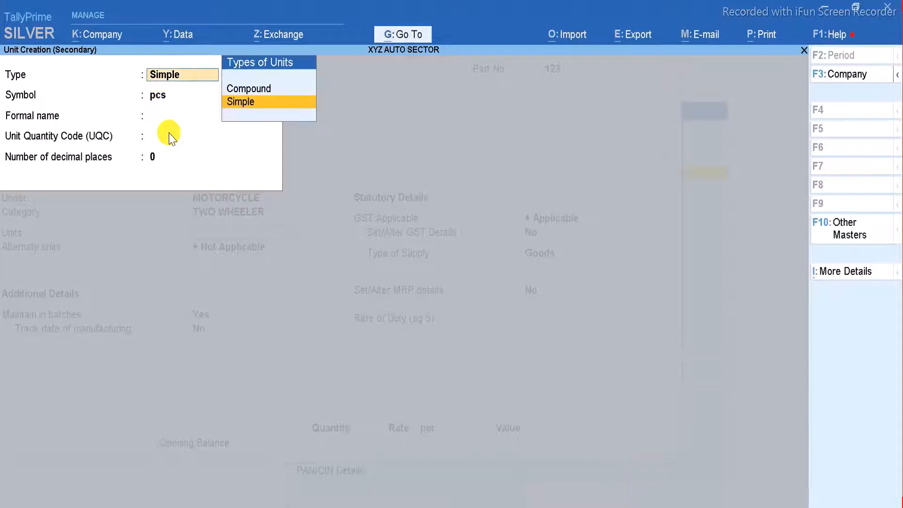
{"action": "key", "text": "Return"}
{"action": "key", "text": "BackSpace"}
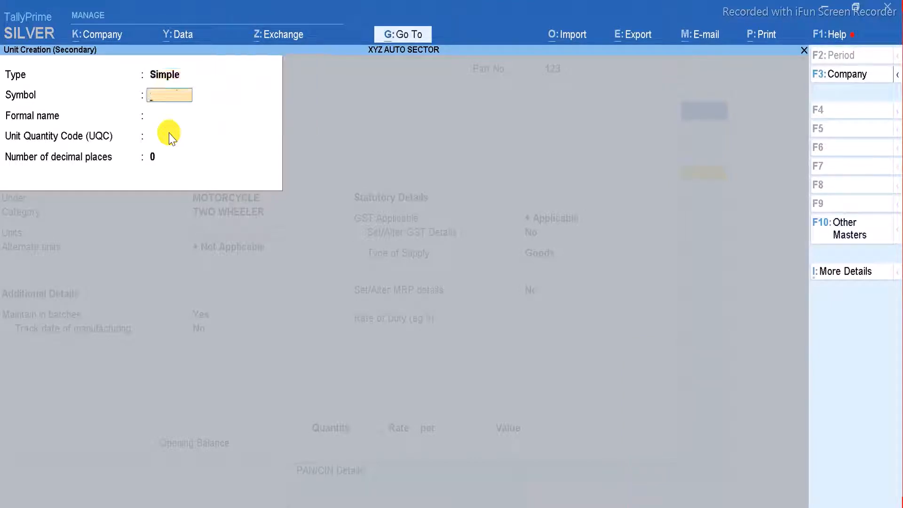
{"action": "key", "text": "Return"}
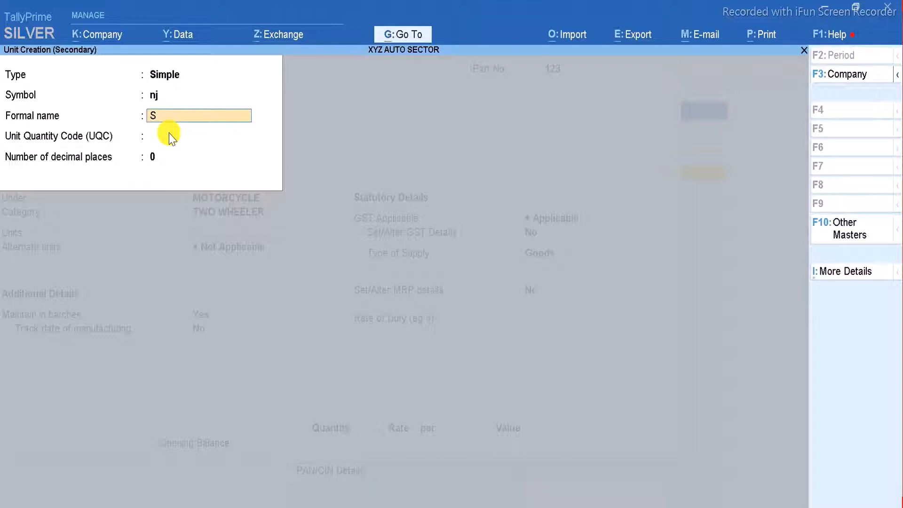
{"action": "key", "text": "Return"}
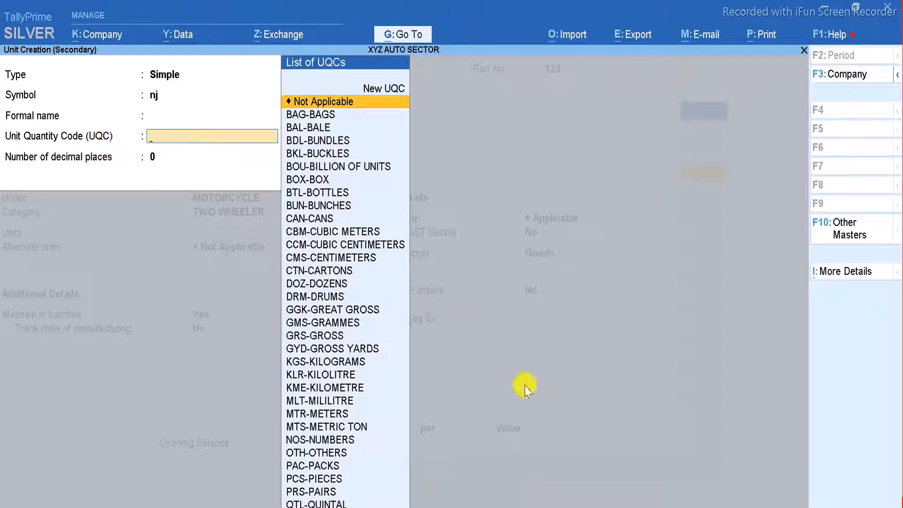
Check the UQC topic in the Excel stock management list and return to TallyPrime to look through the unit quantity codes
{"action": "left_click", "coordinate": [250, 507]}
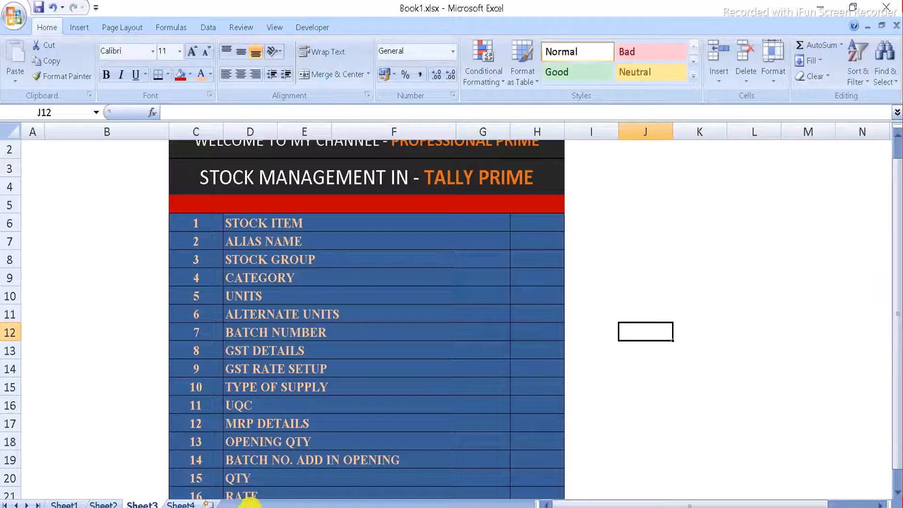
{"action": "left_click", "coordinate": [253, 405]}
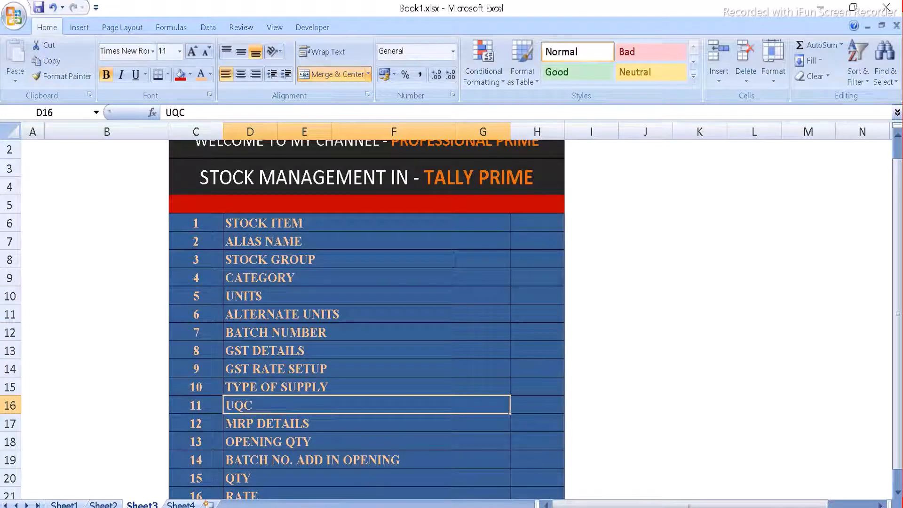
{"action": "left_click", "coordinate": [555, 507]}
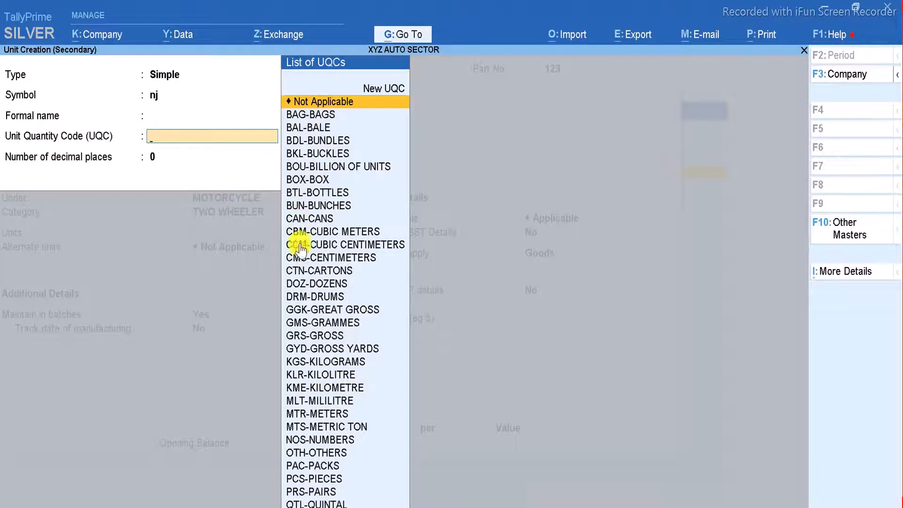
{"action": "left_click", "coordinate": [315, 166]}
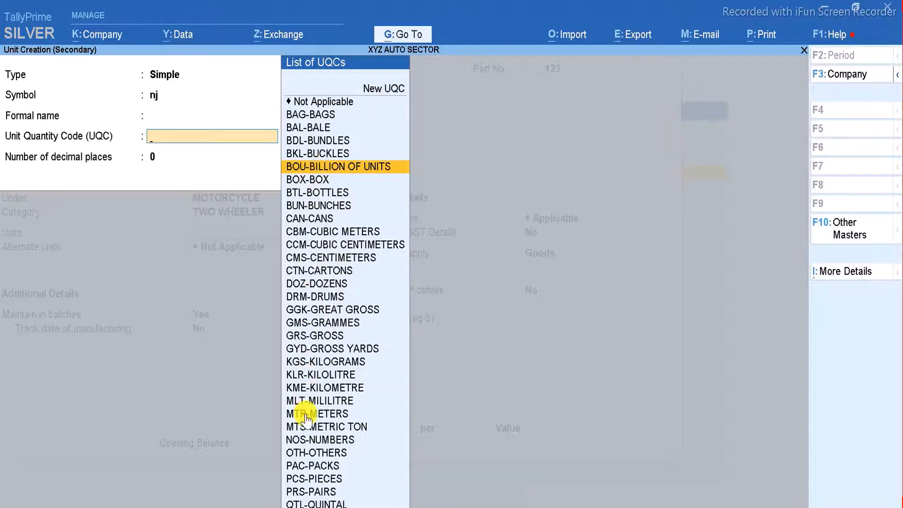
Discard the new unit and set the stock item's units to PCS
{"action": "key", "text": "Escape"}
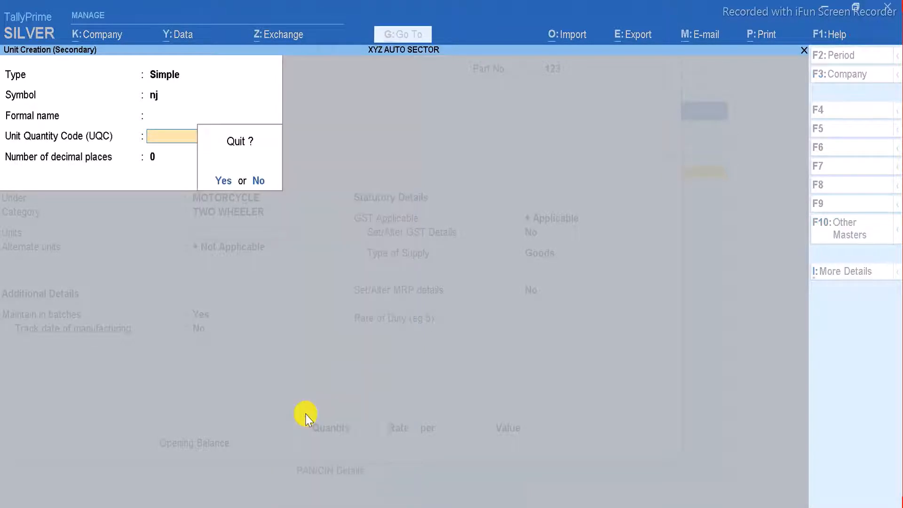
{"action": "key", "text": "y"}
{"action": "key", "text": "Down"}
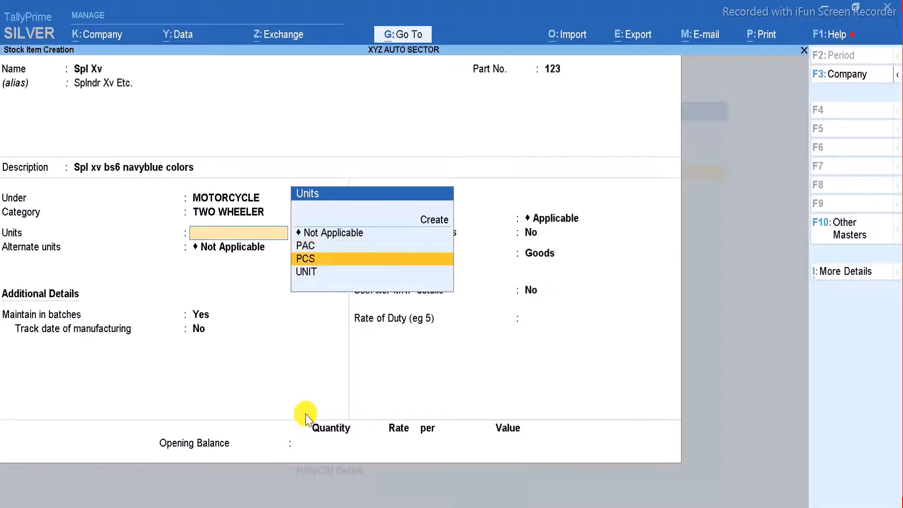
{"action": "key", "text": "Return"}
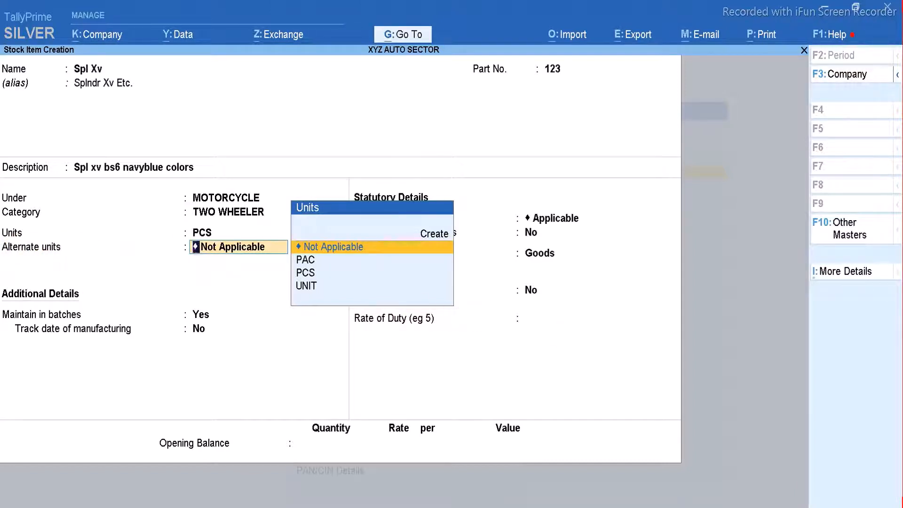
Review the alternative units option in the stock item configuration and accept the existing settings
{"action": "left_click", "coordinate": [521, 507]}
{"action": "key", "text": "F12"}
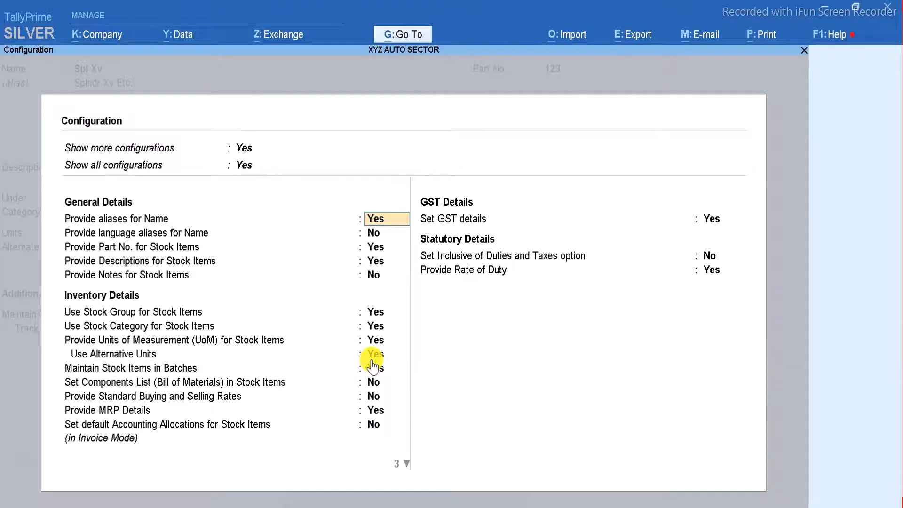
{"action": "key", "text": "ctrl+a"}
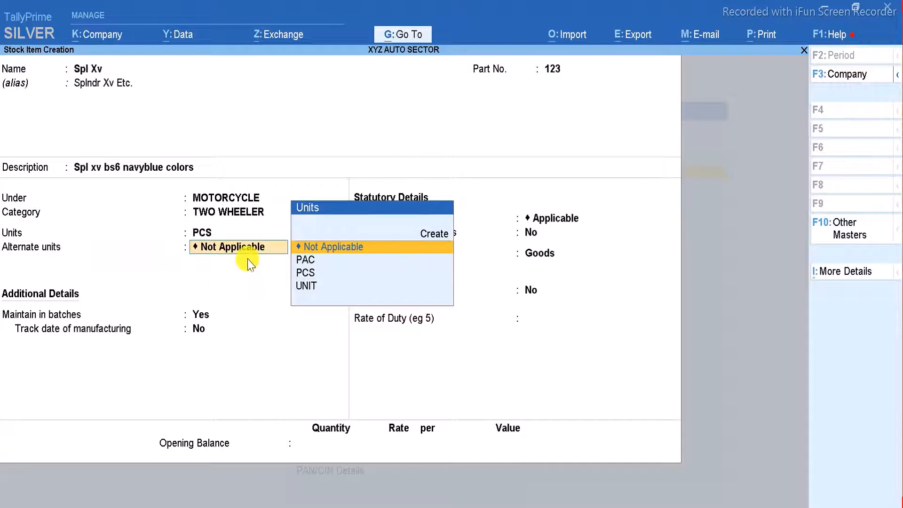
Set the stock item's alternate unit to UNIT, with 1 UNIT equal to 60 PCS
{"action": "left_click", "coordinate": [307, 285]}
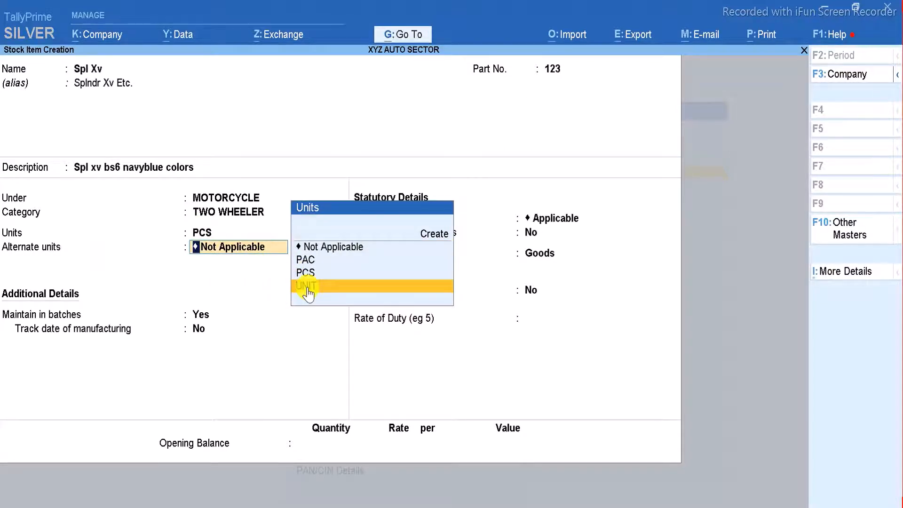
{"action": "left_click", "coordinate": [307, 285]}
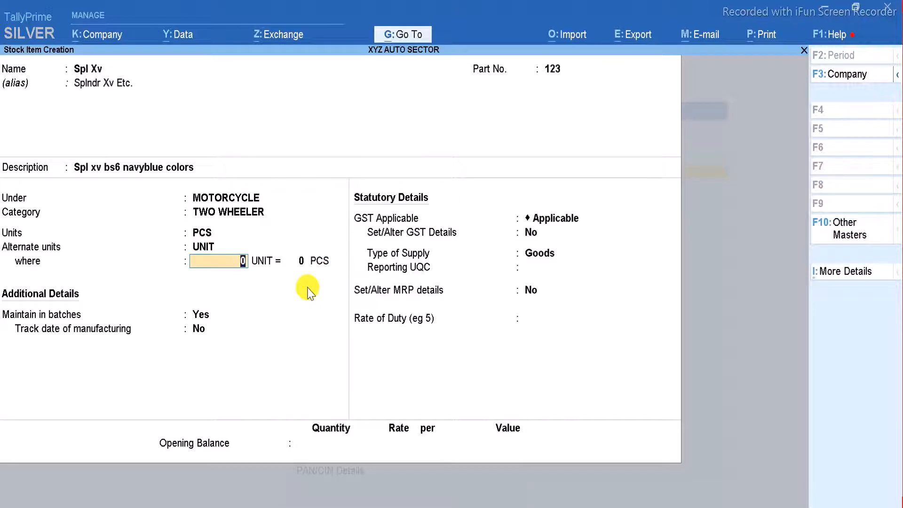
{"action": "type", "text": "1"}
{"action": "key", "text": "Return"}
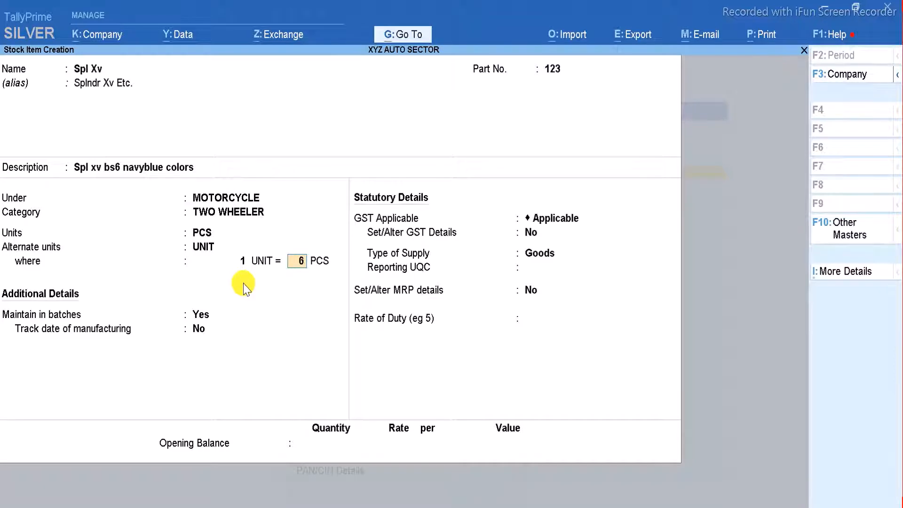
{"action": "key", "text": "Return"}
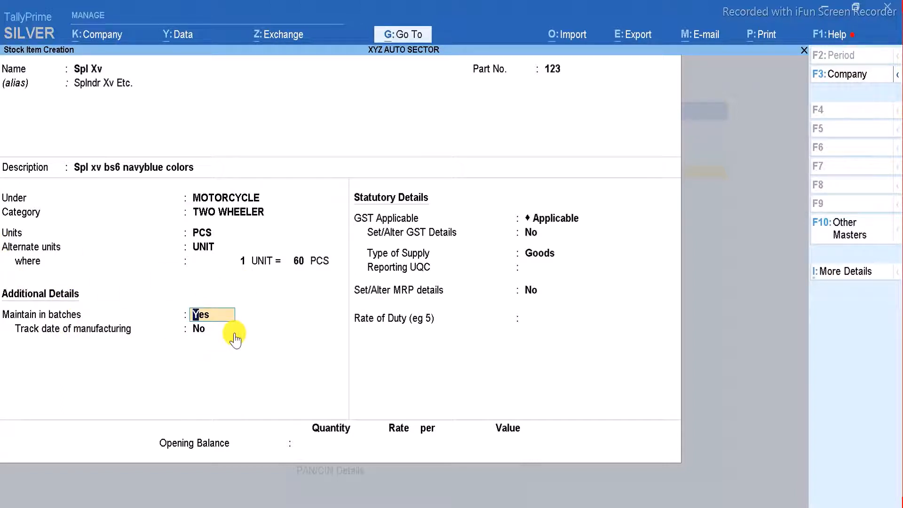
Set the stock item to be maintained in batches, without tracking the date of manufacturing
{"action": "left_click", "coordinate": [533, 507]}
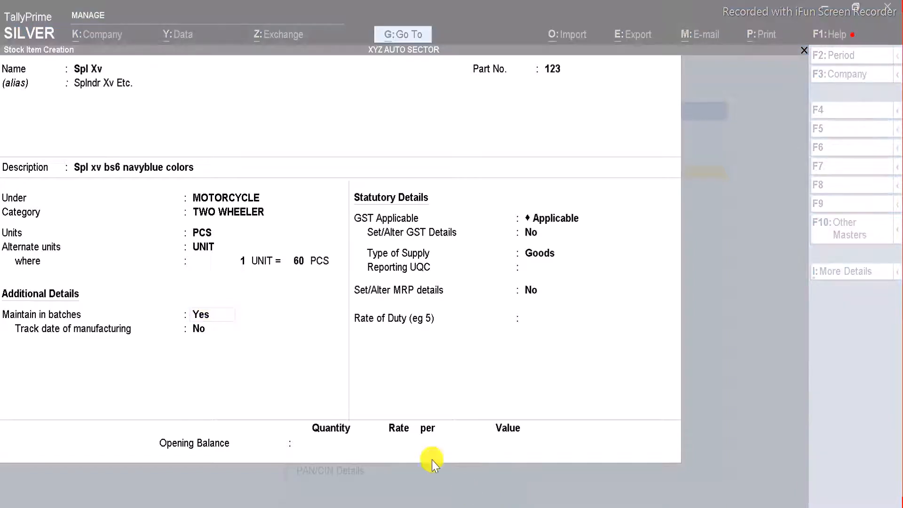
{"action": "left_click", "coordinate": [298, 394]}
{"action": "key", "text": "n"}
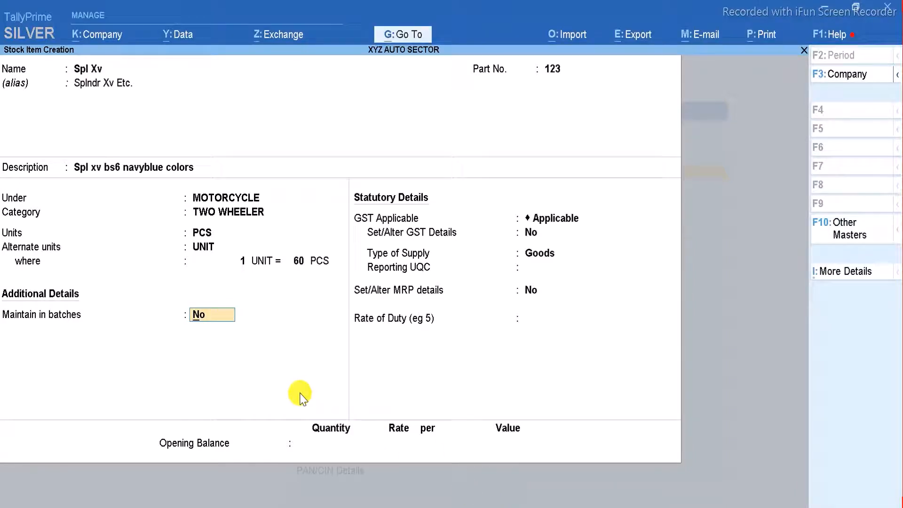
{"action": "key", "text": "y"}
{"action": "key", "text": "Escape"}
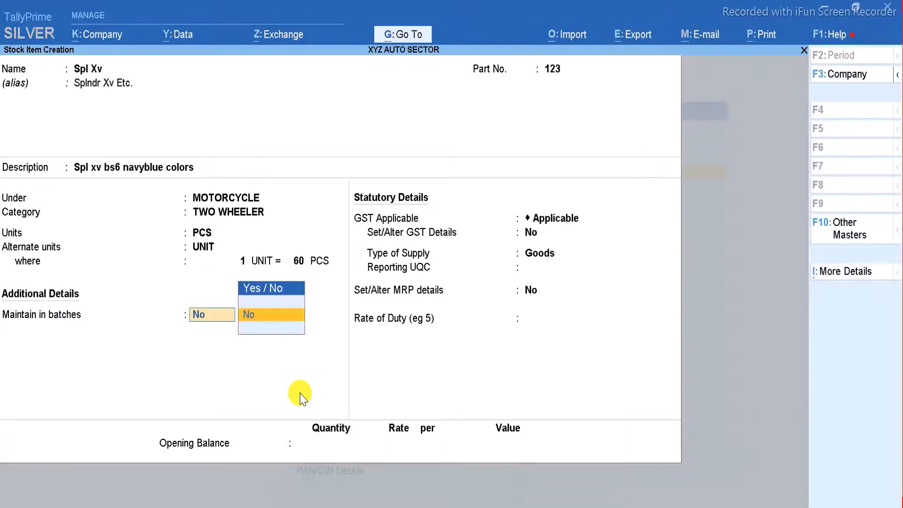
{"action": "key", "text": "BackSpace"}
{"action": "key", "text": "y"}
{"action": "key", "text": "Return"}
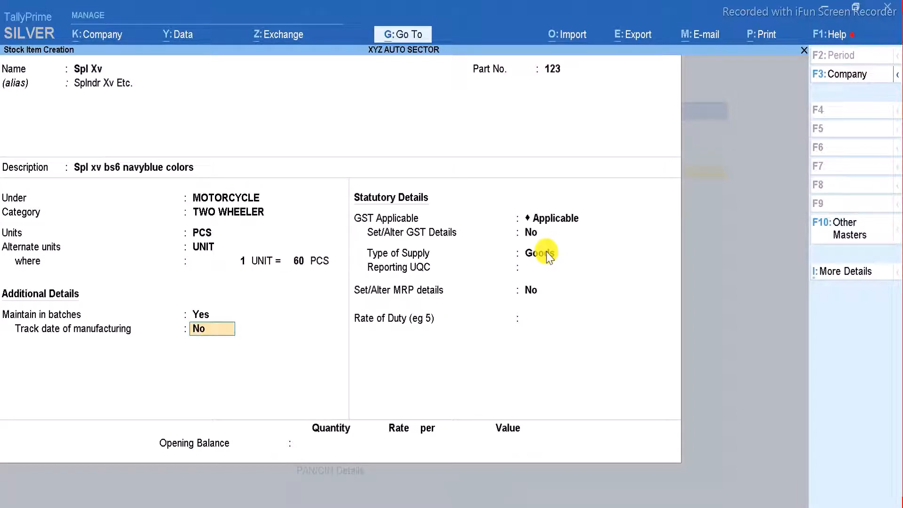
{"action": "key", "text": "Return"}
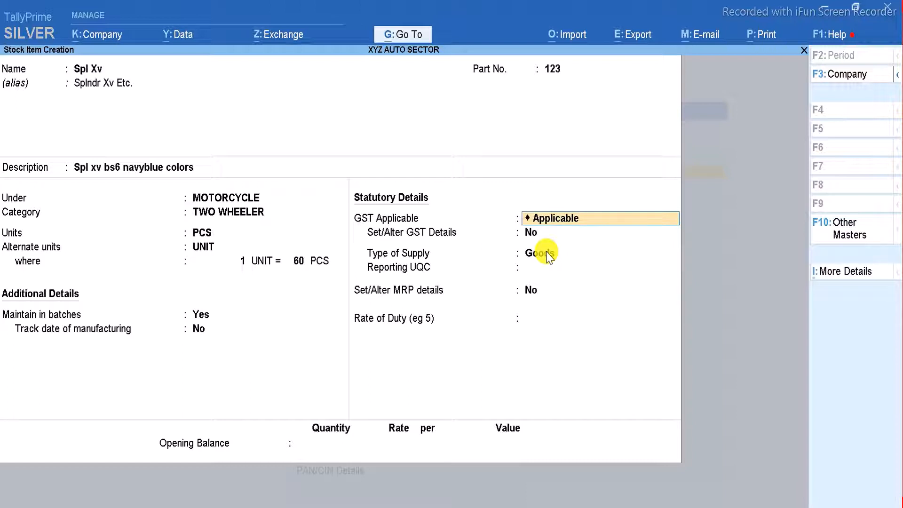
Keep GST as Applicable for the stock item and choose Yes for setting its GST details
{"action": "key", "text": "Return"}
{"action": "key", "text": "BackSpace"}
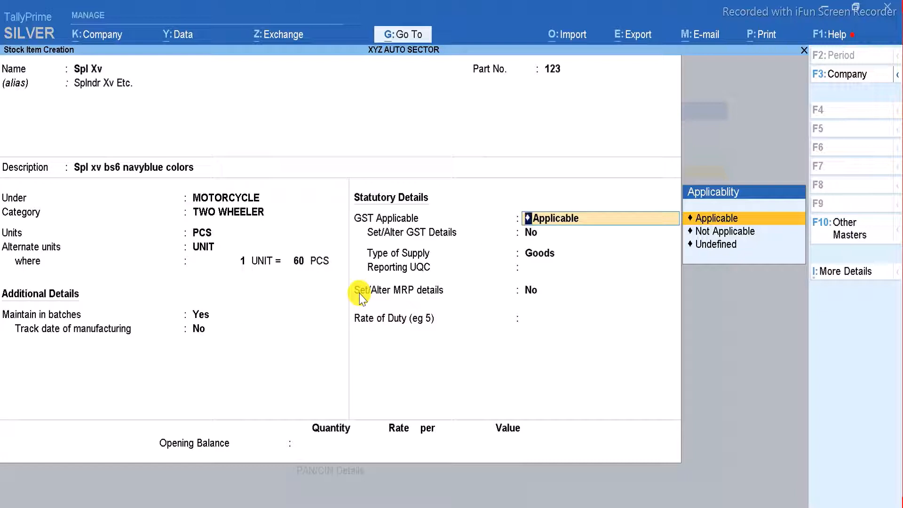
{"action": "key", "text": "Return"}
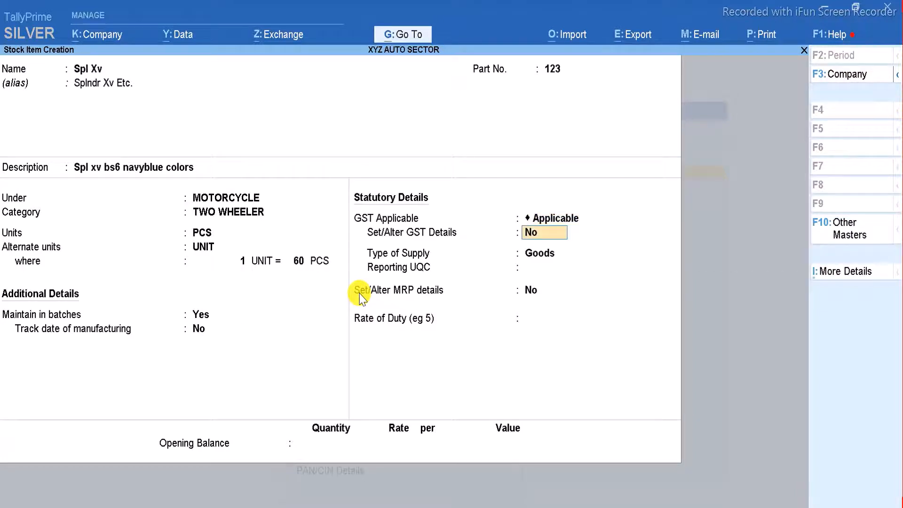
{"action": "type", "text": "y"}
{"action": "key", "text": "Return"}
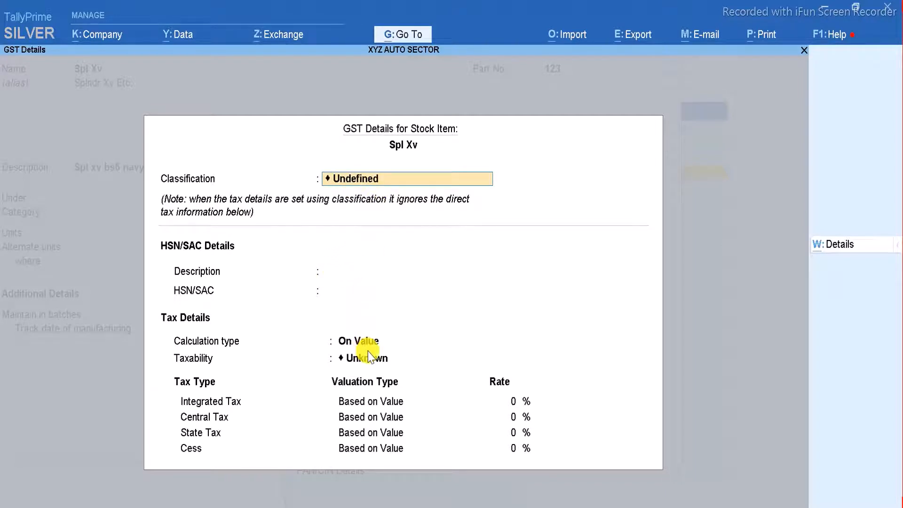
Leave the GST classification Undefined and enter Spl Xv as the HSN/SAC description with code 56562341
{"action": "key", "text": "Return"}
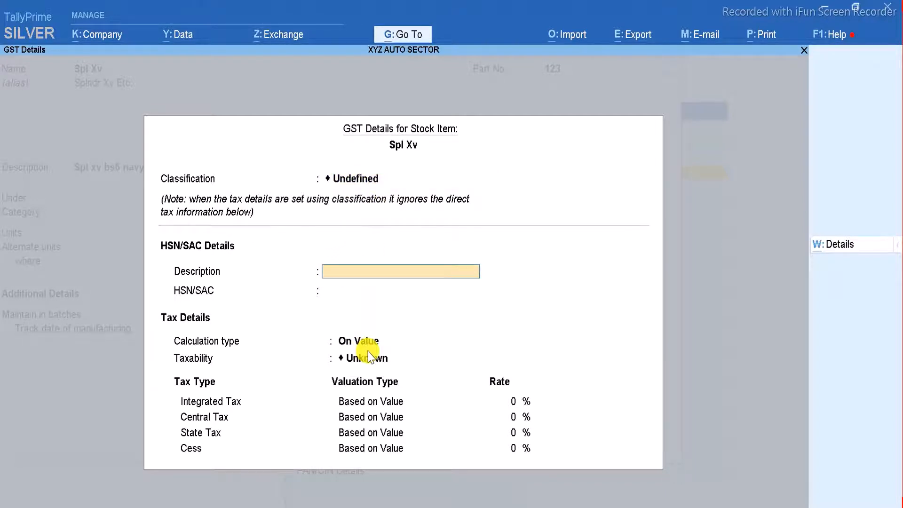
{"action": "type", "text": "Spl Xv"}
{"action": "key", "text": "Return"}
{"action": "type", "text": "565"}
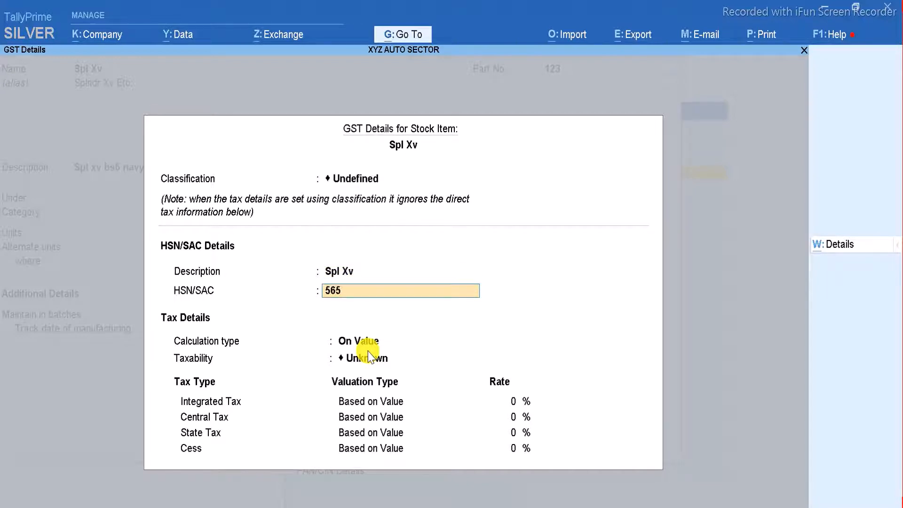
{"action": "type", "text": "62341"}
{"action": "key", "text": "Return"}
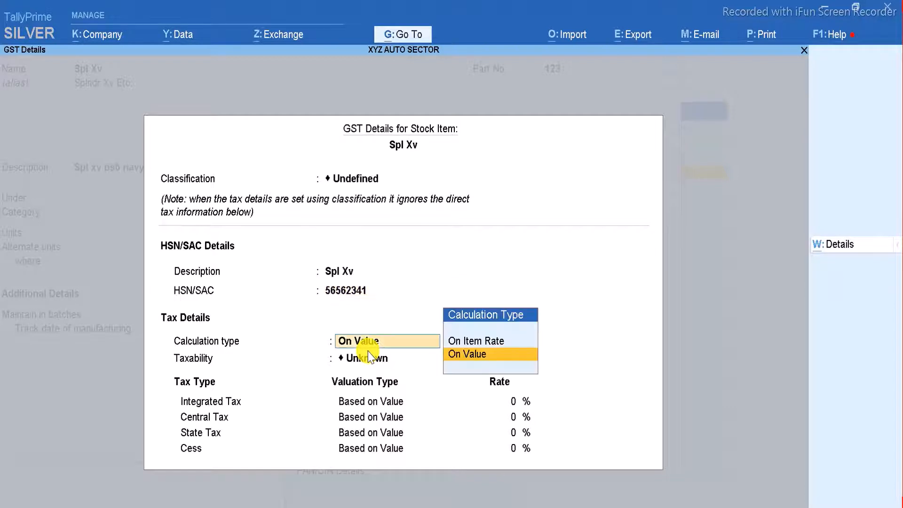
Keep the tax calculation On Value, set the taxability to Taxable and enter an integrated tax rate of 28%
{"action": "key", "text": "Return"}
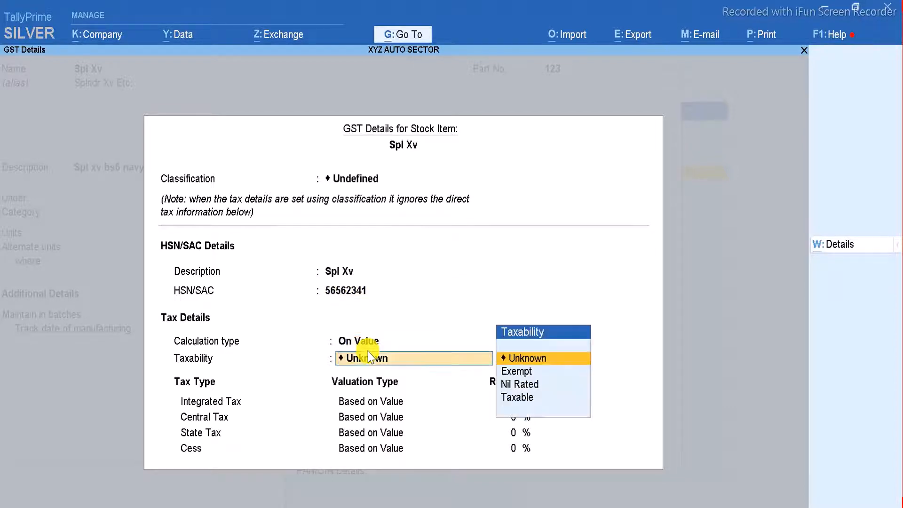
{"action": "key", "text": "Down"}
{"action": "key", "text": "Down"}
{"action": "key", "text": "Down"}
{"action": "key", "text": "Return"}
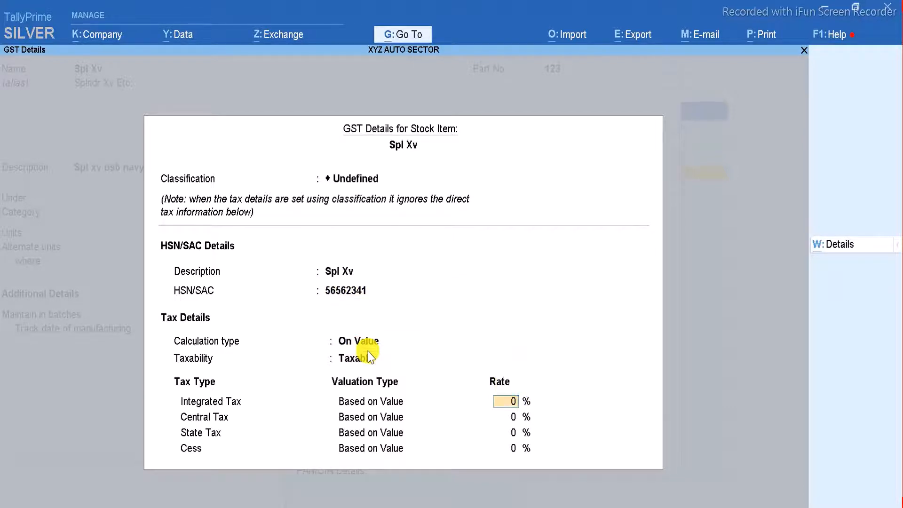
{"action": "type", "text": "28"}
{"action": "key", "text": "Return"}
{"action": "key", "text": "Return"}
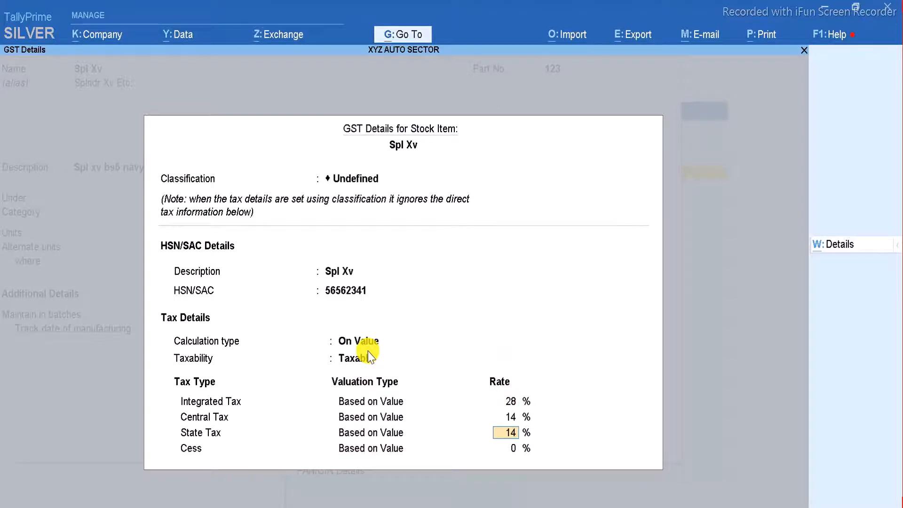
Accept the GST details, keep Goods as the type of supply and set the reporting UQC to UNT-UNITS
{"action": "key", "text": "Return"}
{"action": "key", "text": "Return"}
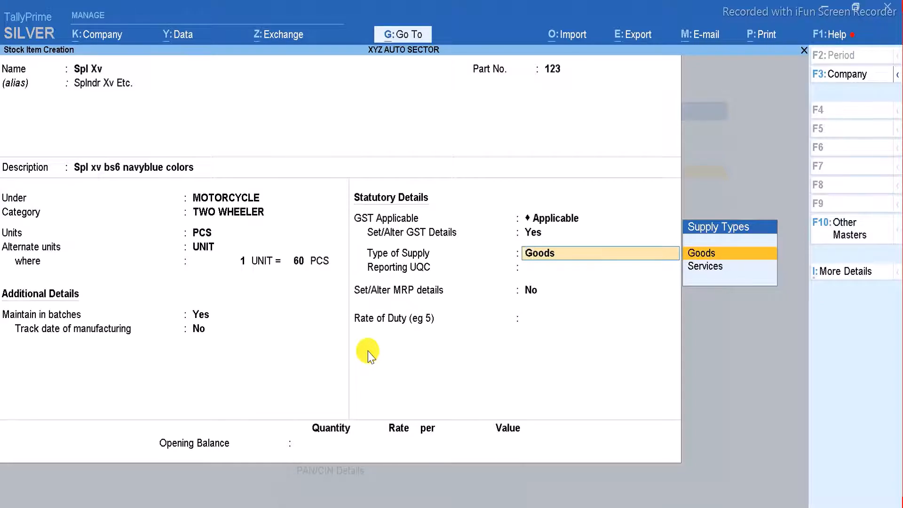
{"action": "key", "text": "Return"}
{"action": "key", "text": "BackSpace"}
{"action": "key", "text": "Return"}
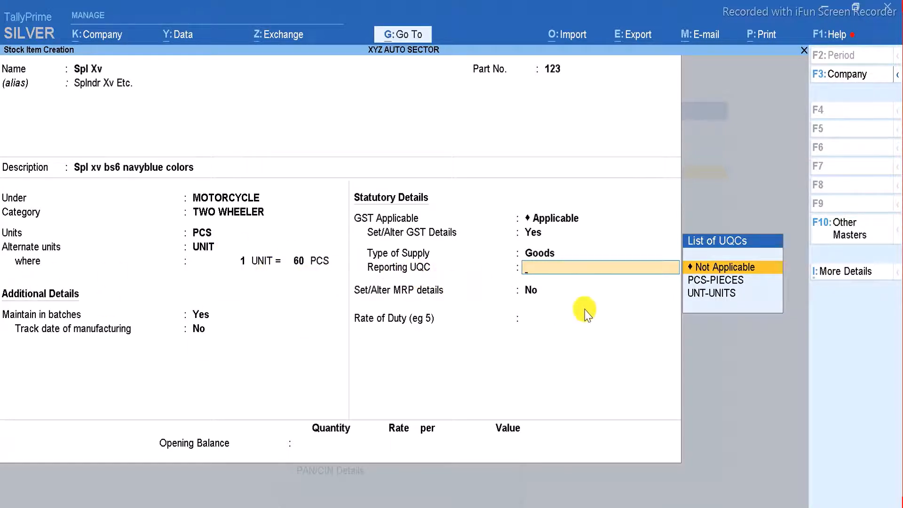
{"action": "left_click", "coordinate": [719, 294]}
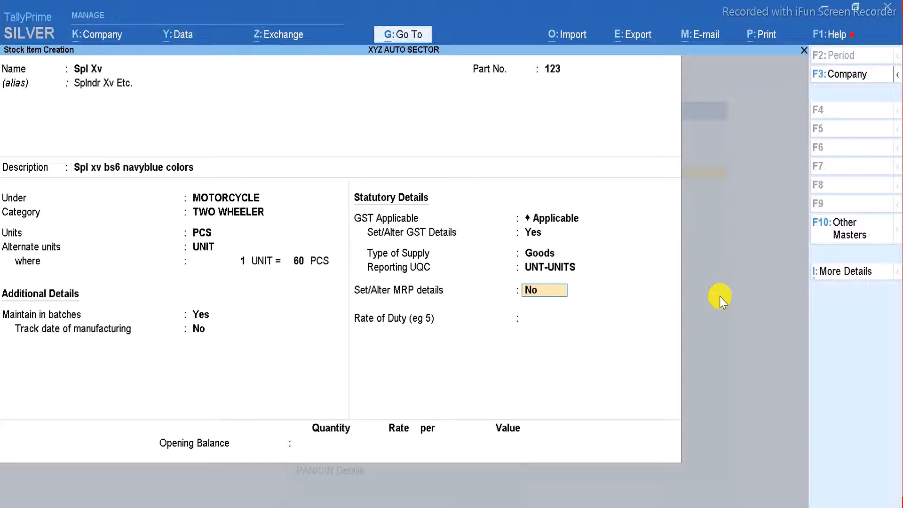
Choose to set MRP details, allowing MRP modification in vouchers and considering MRP for calculating the GST slab rate
{"action": "type", "text": "y"}
{"action": "key", "text": "Return"}
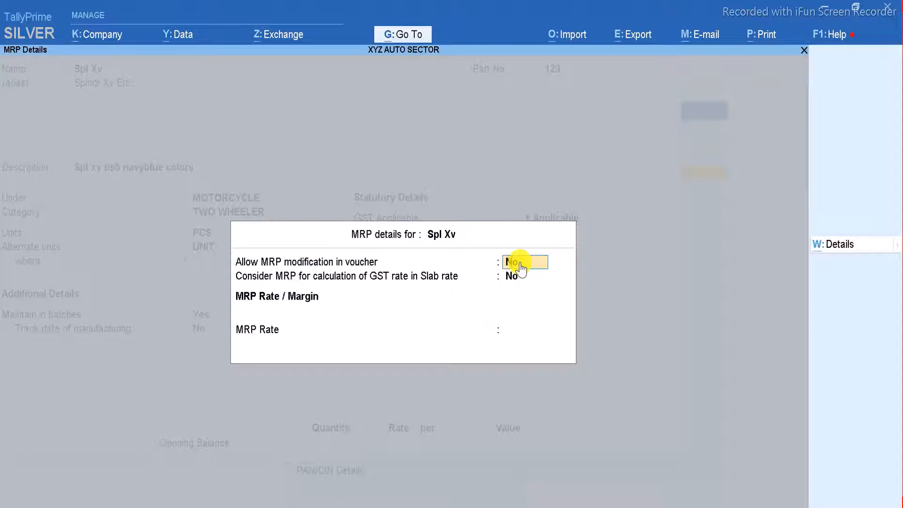
{"action": "type", "text": "y"}
{"action": "key", "text": "Return"}
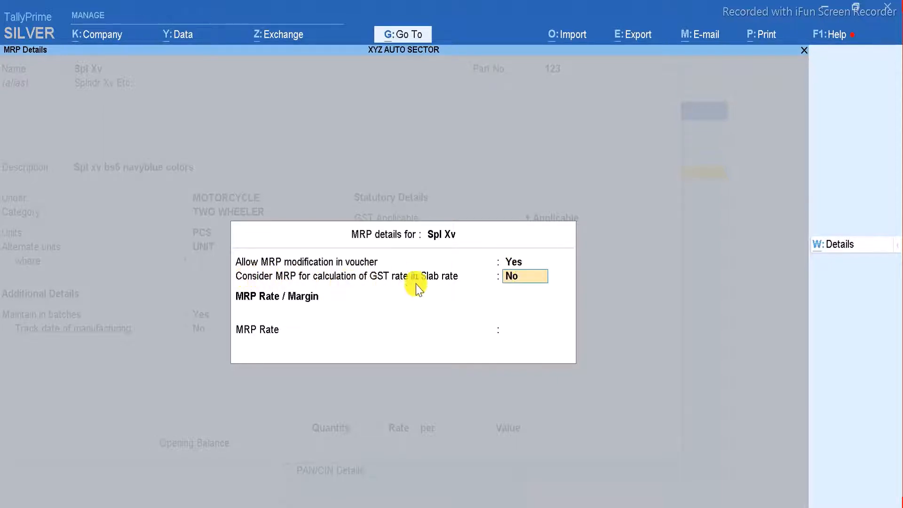
{"action": "type", "text": "y"}
{"action": "key", "text": "Return"}
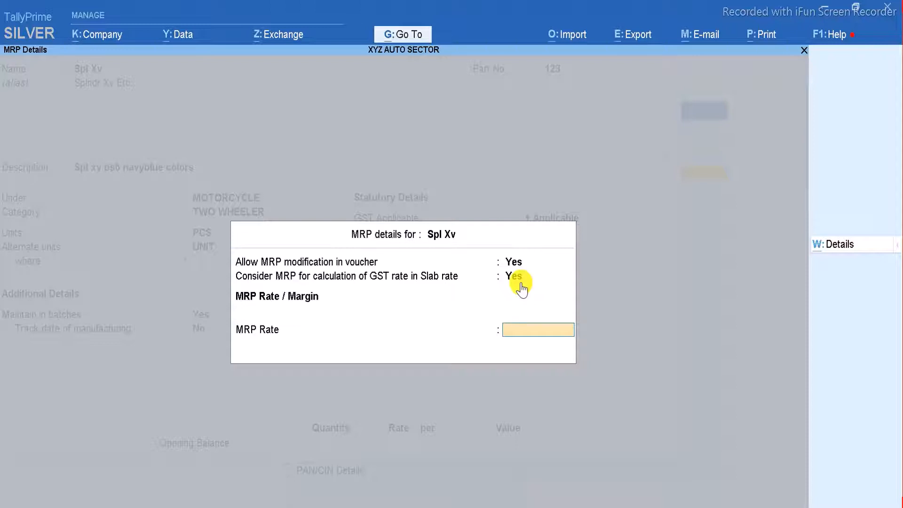
Enter an MRP rate of 65000 and a rate of duty of 0 for the stock item
{"action": "type", "text": "65000"}
{"action": "key", "text": "Return"}
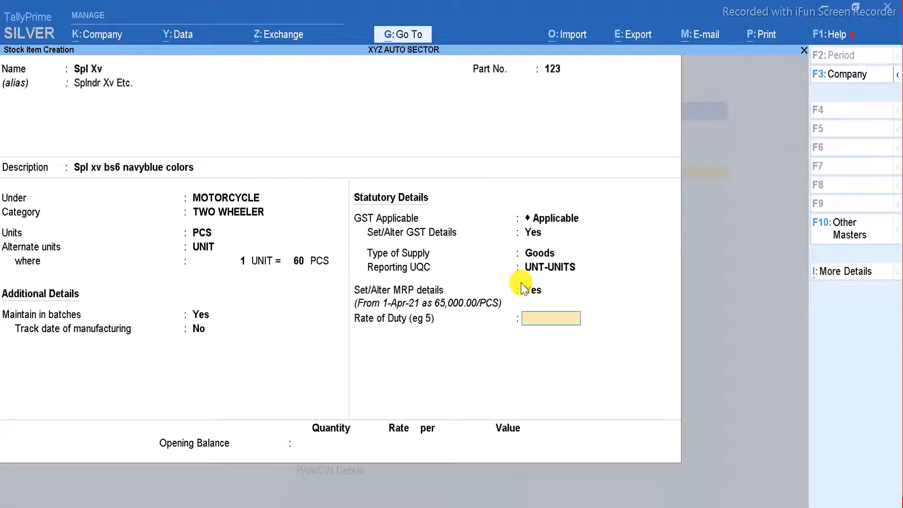
{"action": "type", "text": "0"}
{"action": "key", "text": "Return"}
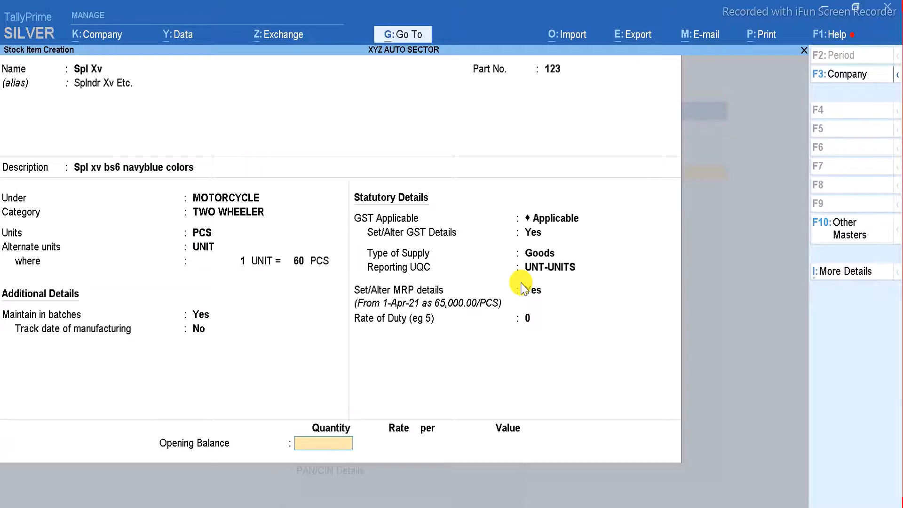
Recheck the alternate unit conversion, GST details and MRP details of the stock item, keeping every entry
{"action": "left_click", "coordinate": [319, 268]}
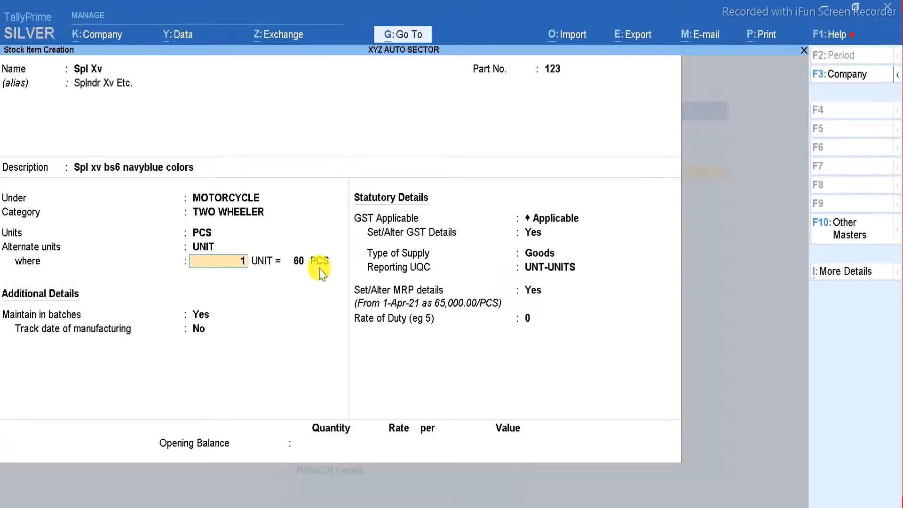
{"action": "key", "text": "Return"}
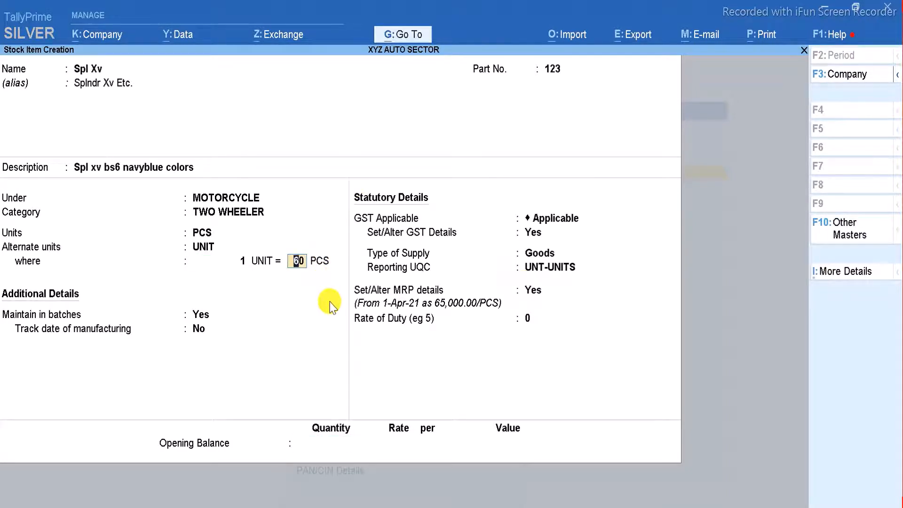
{"action": "key", "text": "Return"}
{"action": "key", "text": "Return"}
{"action": "key", "text": "Return"}
{"action": "key", "text": "Return"}
{"action": "key", "text": "Return"}
{"action": "key", "text": "Return"}
{"action": "key", "text": "Return"}
{"action": "key", "text": "Return"}
{"action": "key", "text": "Return"}
{"action": "key", "text": "Return"}
{"action": "key", "text": "Return"}
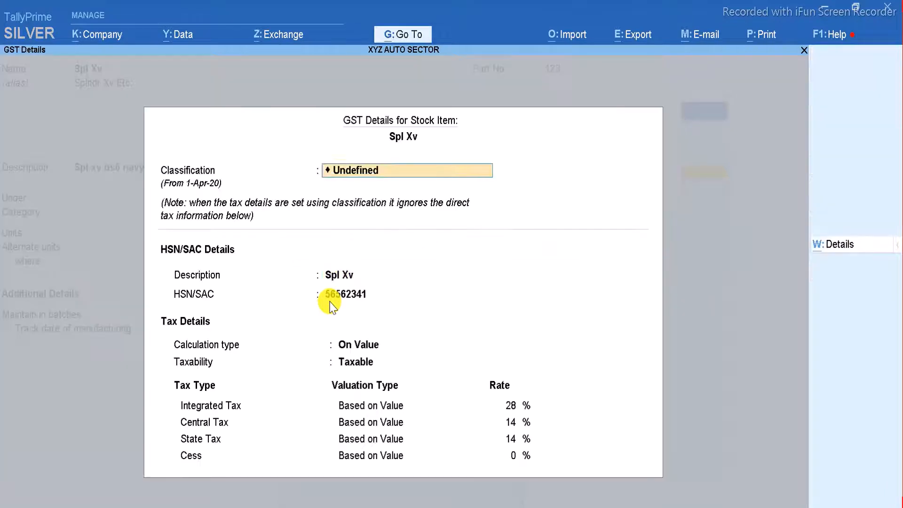
{"action": "key", "text": "Return"}
{"action": "key", "text": "Return"}
{"action": "key", "text": "Return"}
{"action": "key", "text": "Return"}
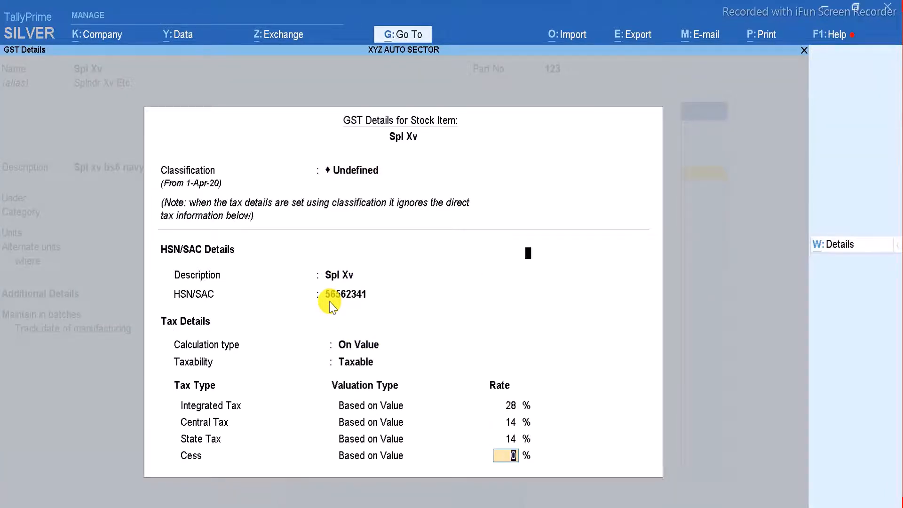
{"action": "key", "text": "Return"}
{"action": "key", "text": "Return"}
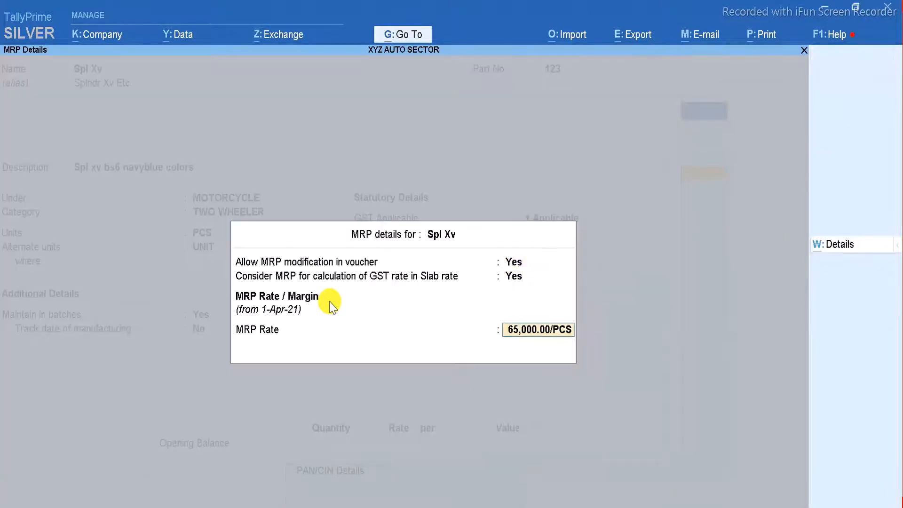
{"action": "key", "text": "Return"}
{"action": "key", "text": "Return"}
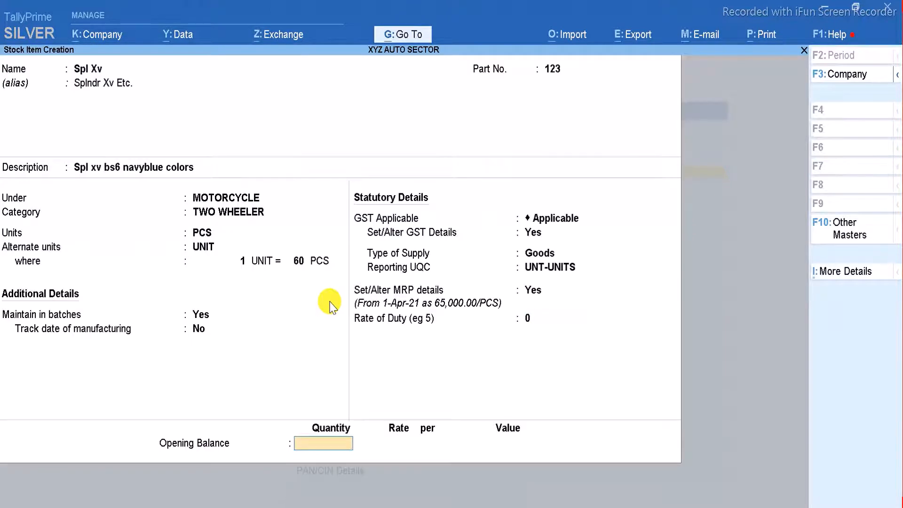
Enter an opening balance quantity of 2 and allocate 1 PCS at a rate of 65000 to batch Asdg12345fg
{"action": "type", "text": "2"}
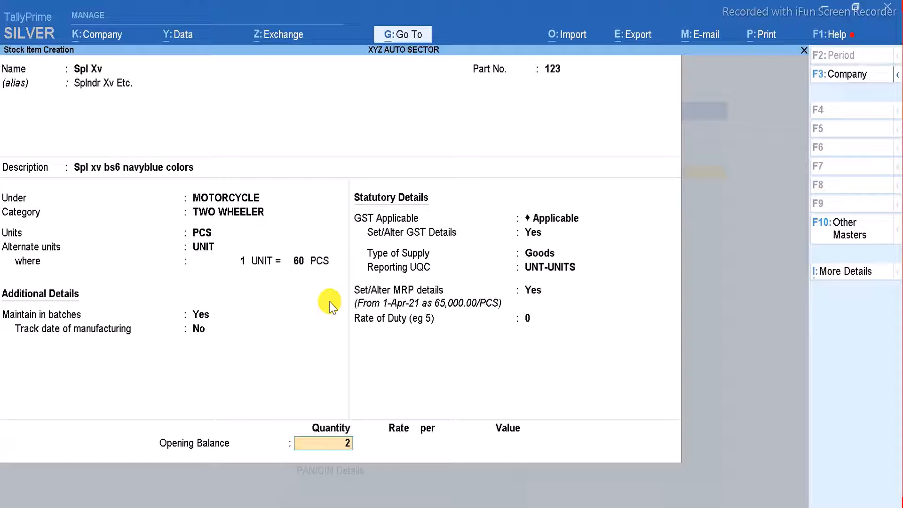
{"action": "key", "text": "Return"}
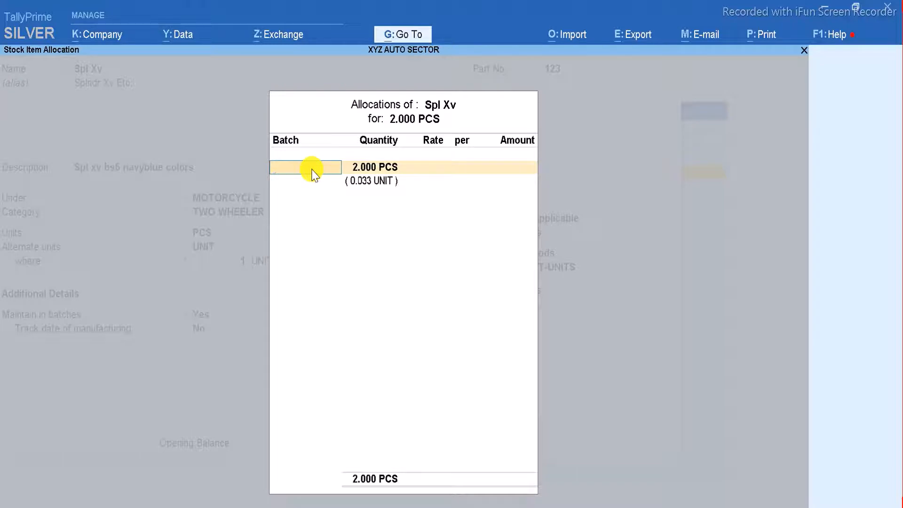
{"action": "type", "text": "Asdg12345fg"}
{"action": "key", "text": "Return"}
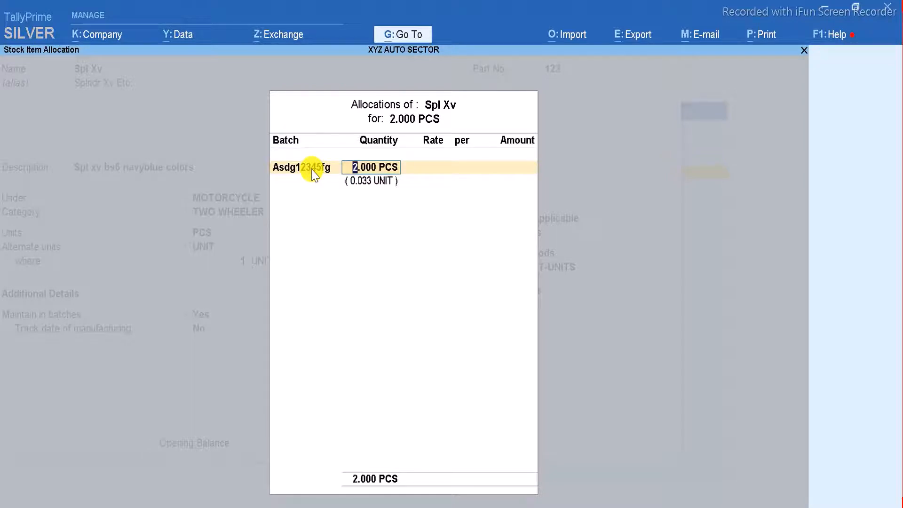
{"action": "type", "text": "1"}
{"action": "key", "text": "Return"}
{"action": "type", "text": "65000"}
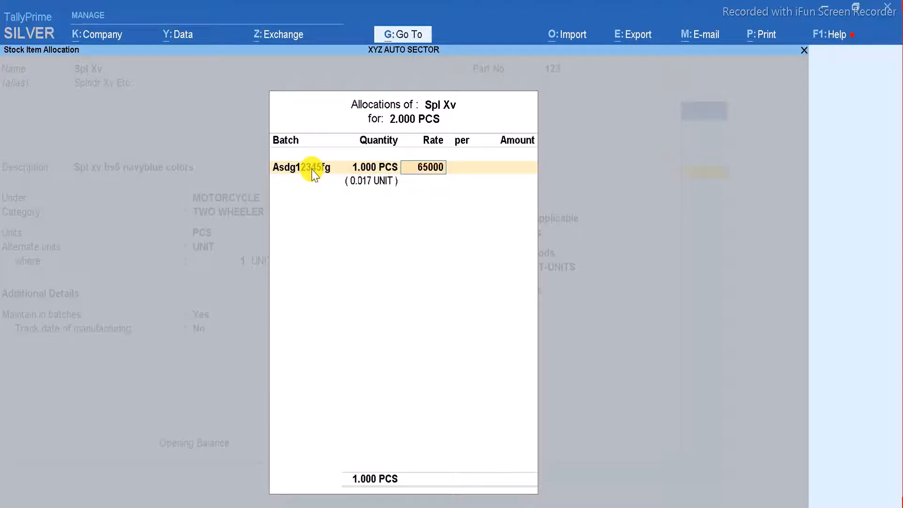
{"action": "key", "text": "Return"}
{"action": "key", "text": "Return"}
{"action": "key", "text": "Return"}
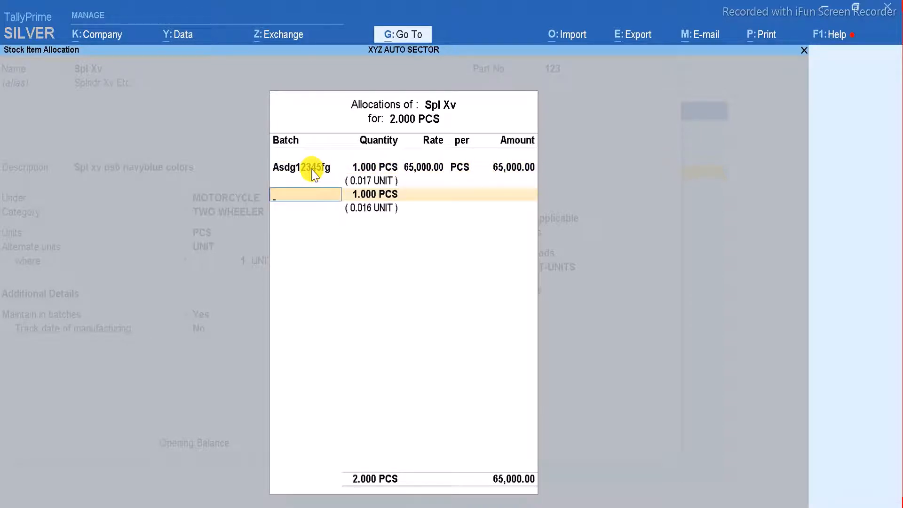
Allocate the remaining 1 PCS of the opening balance to batch Asdg12345tr at a rate of 65000
{"action": "key", "text": "BackSpace"}
{"action": "key", "text": "BackSpace"}
{"action": "key", "text": "BackSpace"}
{"action": "key", "text": "BackSpace"}
{"action": "key", "text": "BackSpace"}
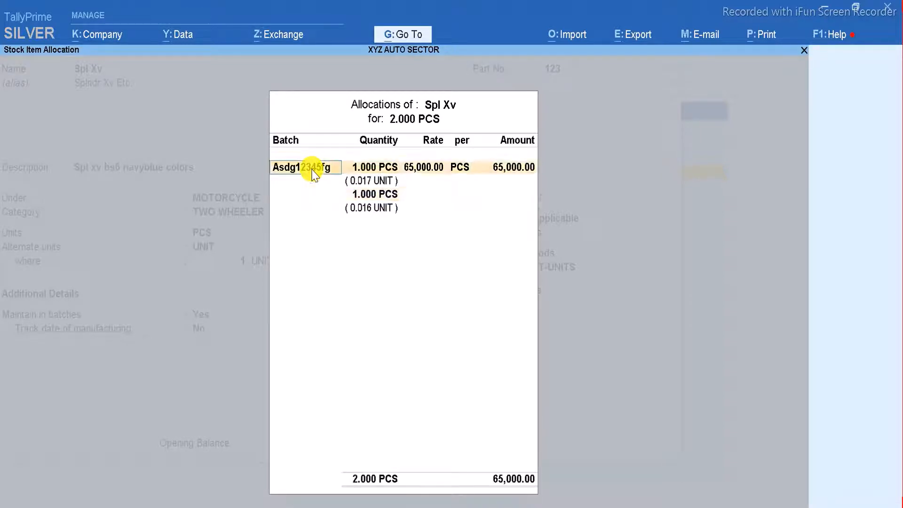
{"action": "key", "text": "Return"}
{"action": "key", "text": "Return"}
{"action": "key", "text": "Return"}
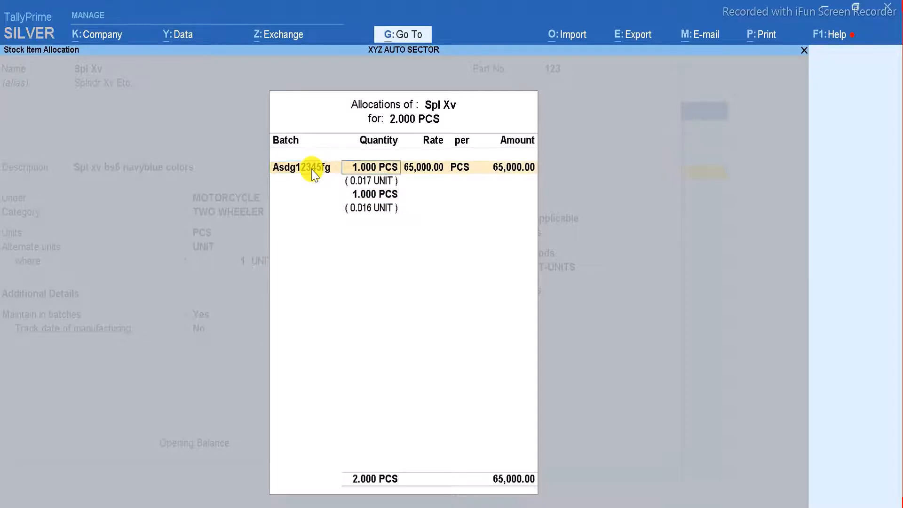
{"action": "key", "text": "Return"}
{"action": "key", "text": "Return"}
{"action": "key", "text": "ctrl+r"}
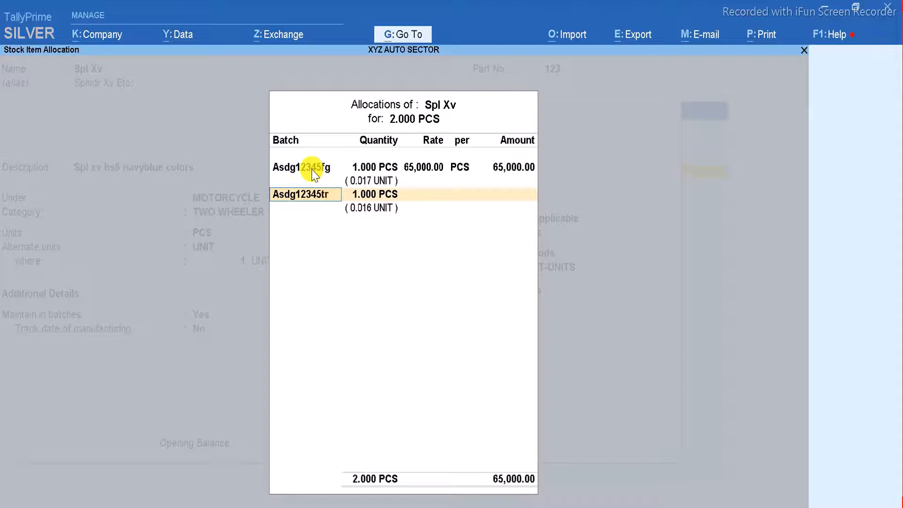
{"action": "key", "text": "Return"}
{"action": "key", "text": "Return"}
{"action": "type", "text": "65000"}
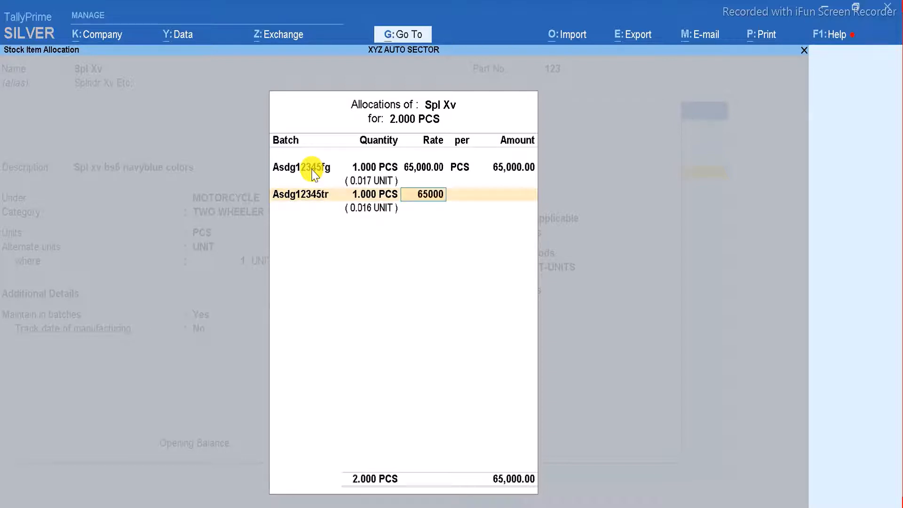
{"action": "key", "text": "Return"}
{"action": "key", "text": "Return"}
{"action": "key", "text": "Return"}
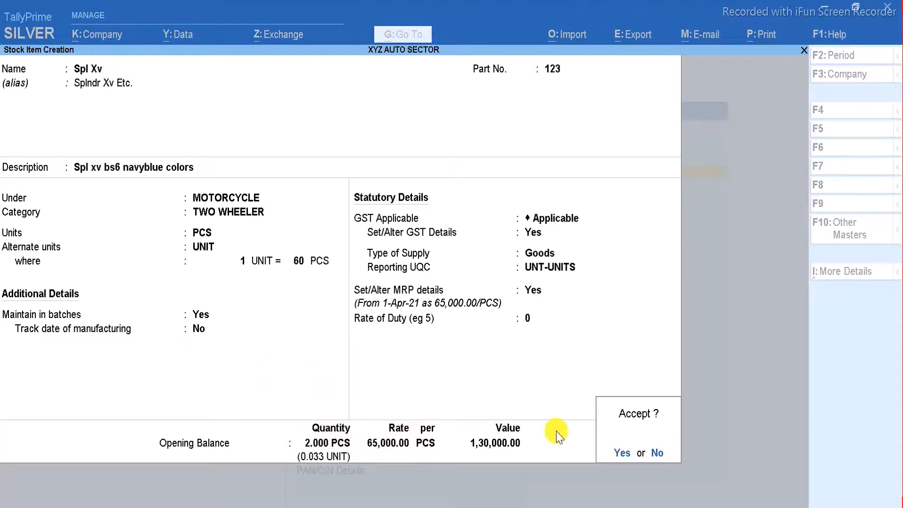
Reopen the opening balance's batch allocations and review both batch entries without changing them
{"action": "key", "text": "Escape"}
{"action": "key", "text": "Return"}
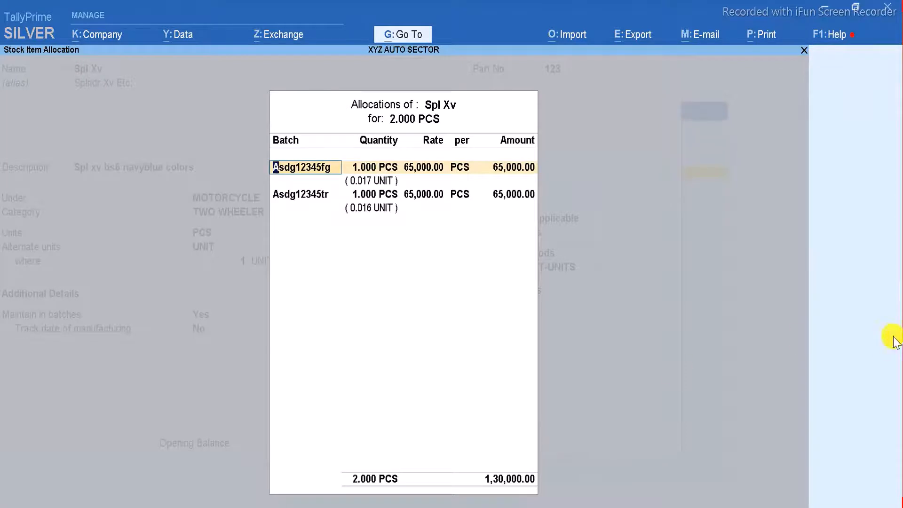
{"action": "key", "text": "Return"}
{"action": "key", "text": "Return"}
{"action": "key", "text": "Return"}
{"action": "key", "text": "Return"}
{"action": "key", "text": "Return"}
{"action": "key", "text": "Return"}
{"action": "key", "text": "Return"}
{"action": "key", "text": "Return"}
{"action": "key", "text": "Return"}
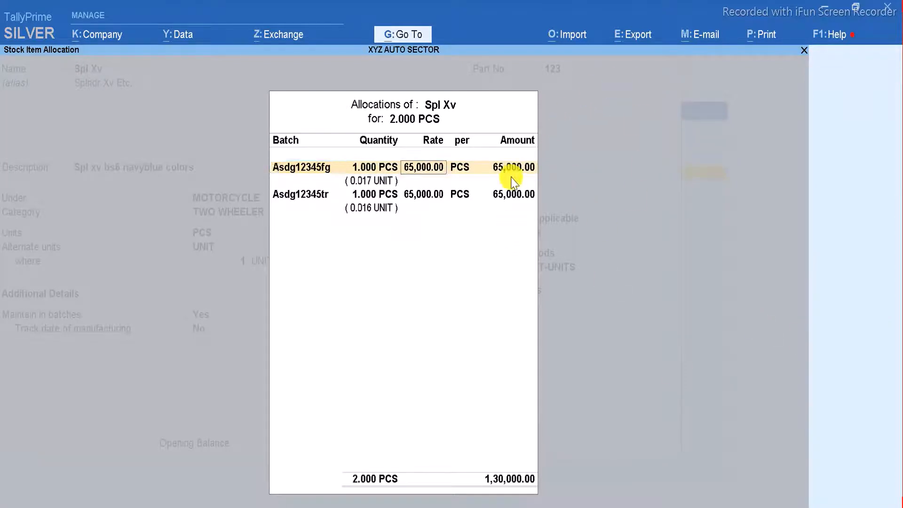
{"action": "key", "text": "Return"}
{"action": "key", "text": "Return"}
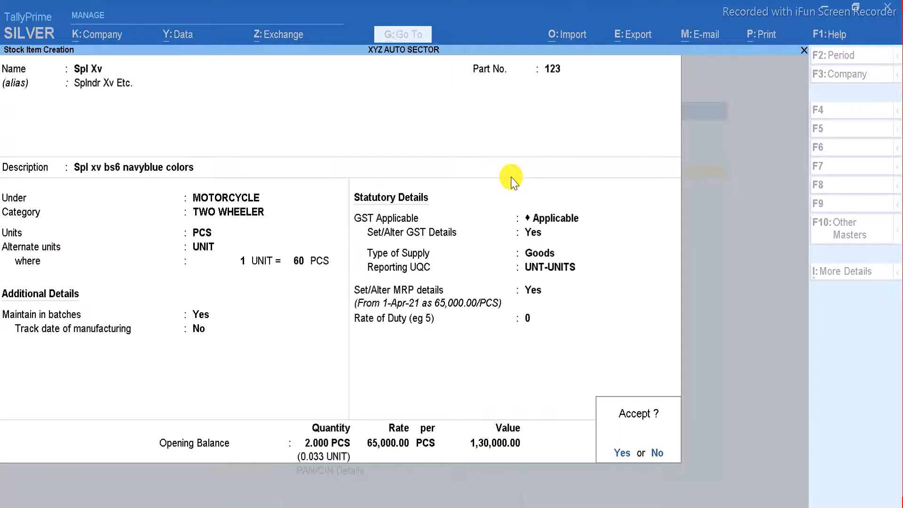
Save the stock item Spl Xv and quit stock item creation, returning to the Gateway of Tally
{"action": "key", "text": "Return"}
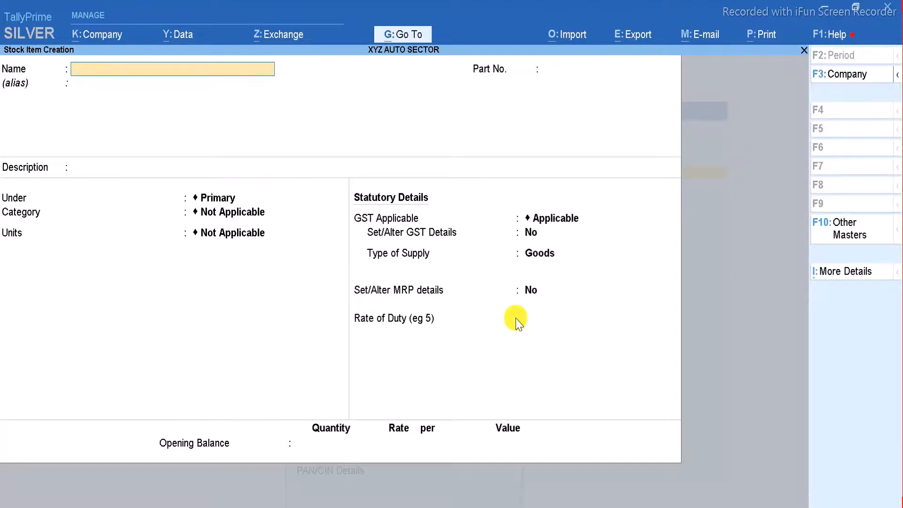
{"action": "left_click", "coordinate": [538, 497]}
{"action": "key", "text": "Escape"}
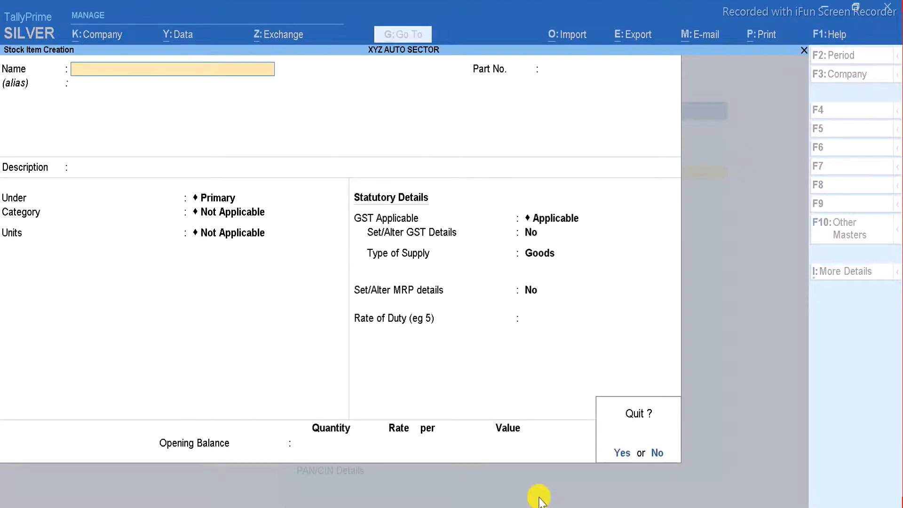
{"action": "key", "text": "Return"}
{"action": "key", "text": "Escape"}
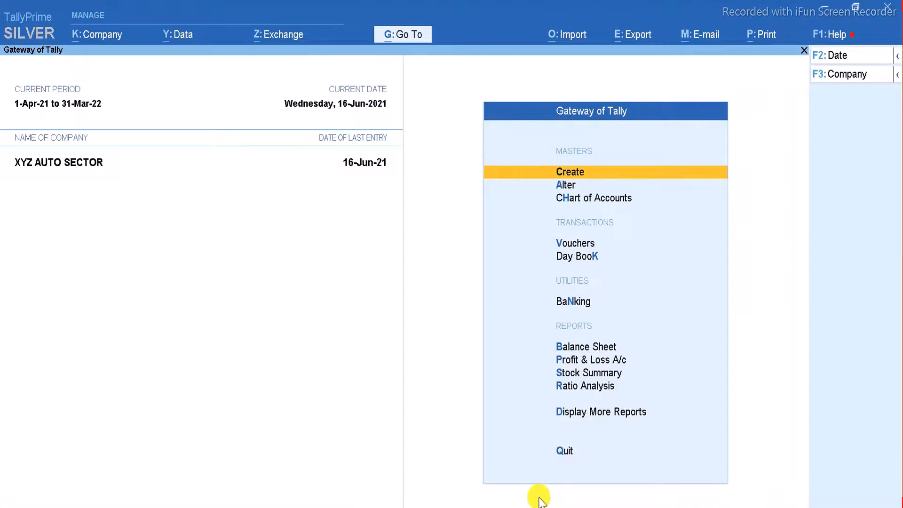
Start a sales voucher of type TWO WHEELER RETAIL INVOICE SALE with the voucher class TWO WHEELER RETAIL SALE @ 28%
{"action": "key", "text": "v"}
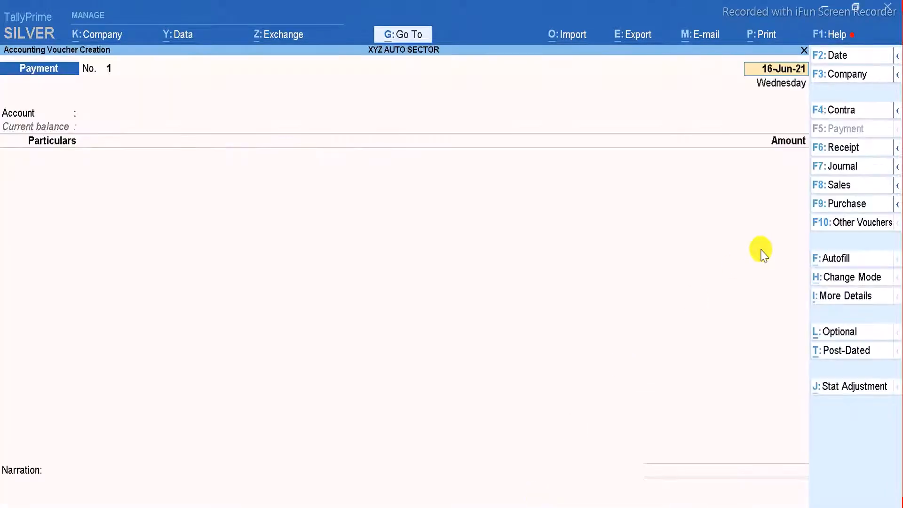
{"action": "left_click", "coordinate": [836, 188]}
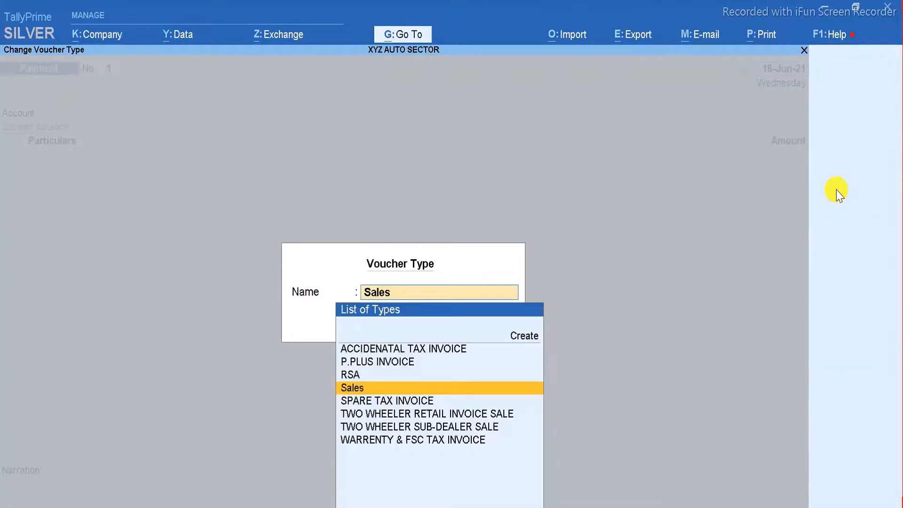
{"action": "key", "text": "Down"}
{"action": "key", "text": "Down"}
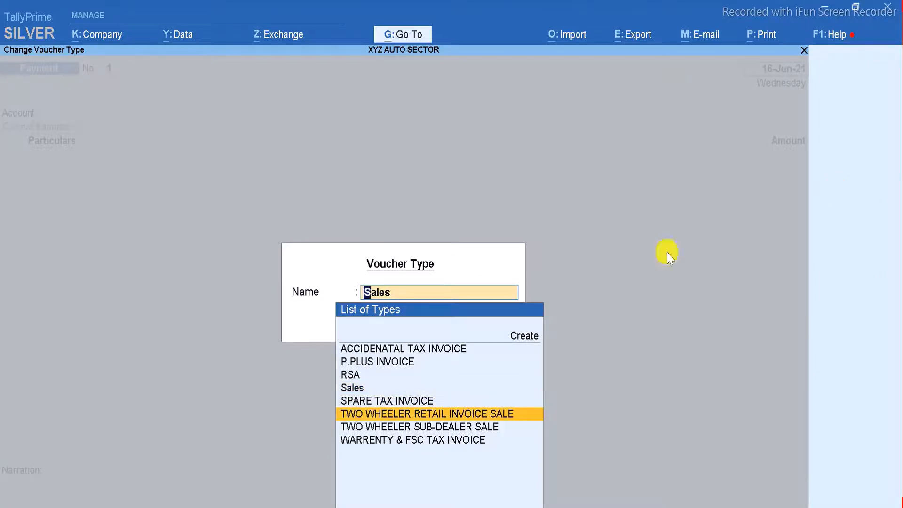
{"action": "left_click", "coordinate": [489, 415]}
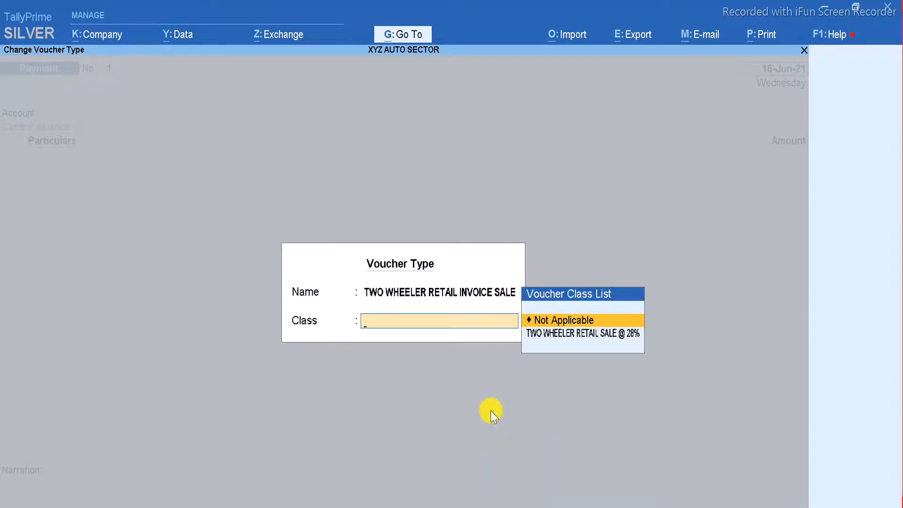
{"action": "key", "text": "Down"}
{"action": "key", "text": "Return"}
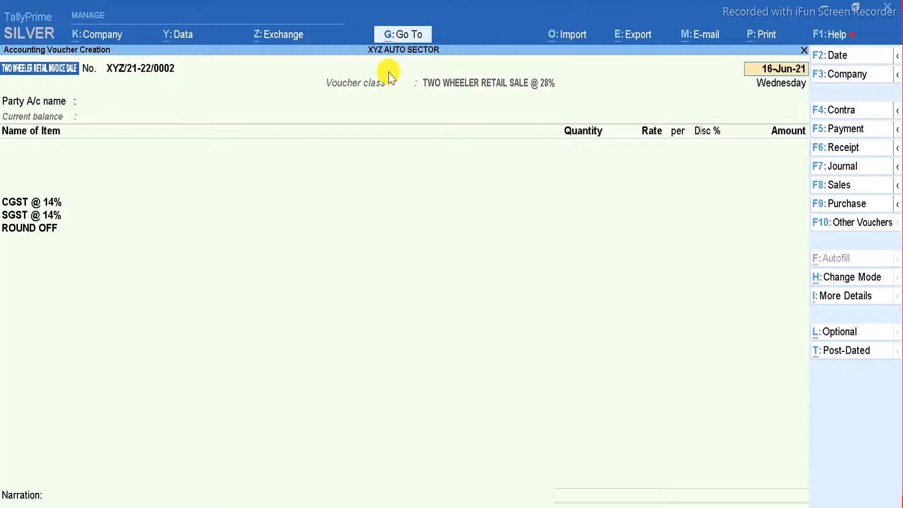
Date the sales voucher 17-Jun-21 and choose AAA AUTOMOBILE as the party account
{"action": "type", "text": "16-6"}
{"action": "key", "text": "Return"}
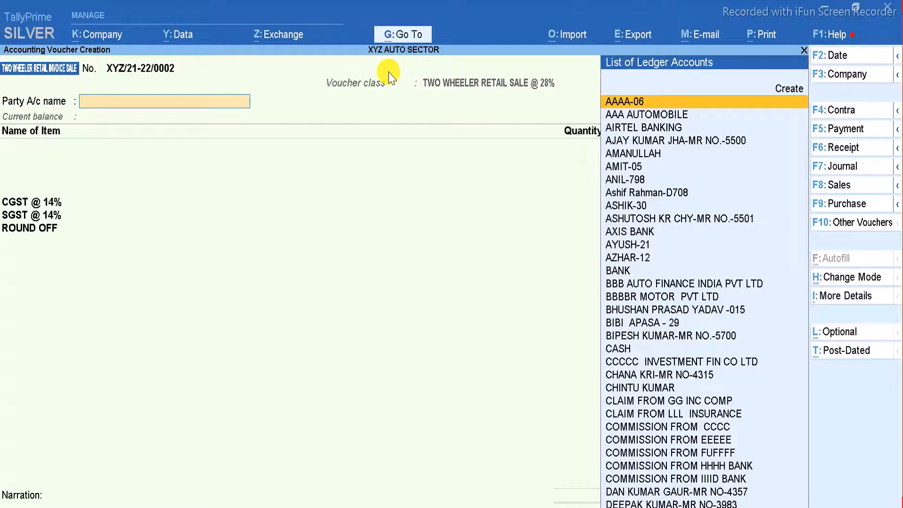
{"action": "key", "text": "Down"}
{"action": "key", "text": "Return"}
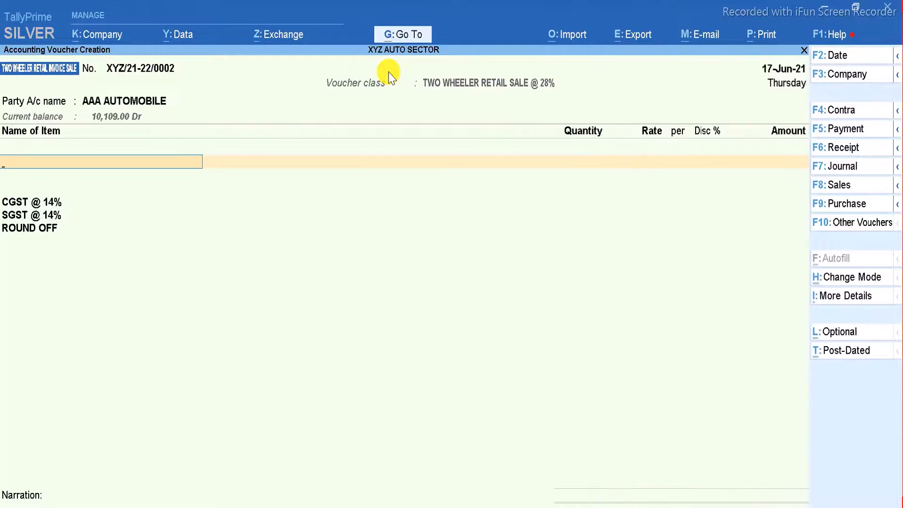
{"action": "key", "text": "BackSpace"}
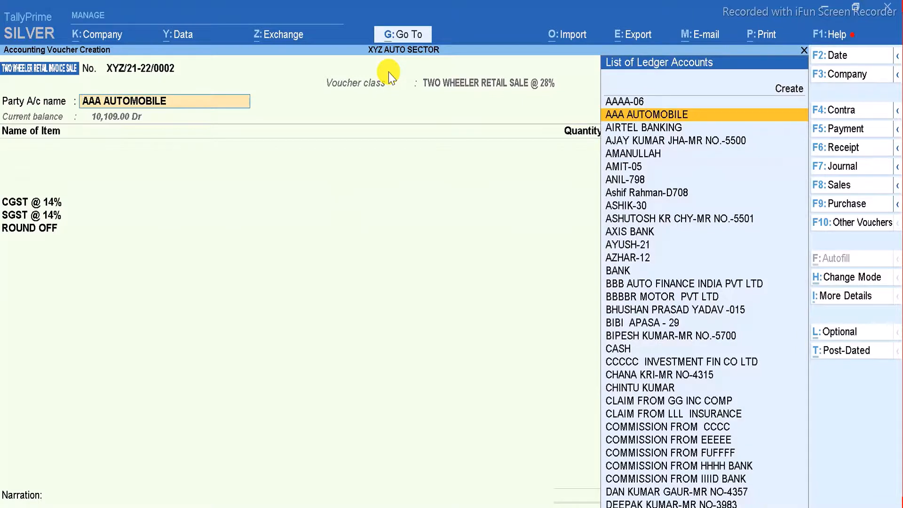
{"action": "key", "text": "Return"}
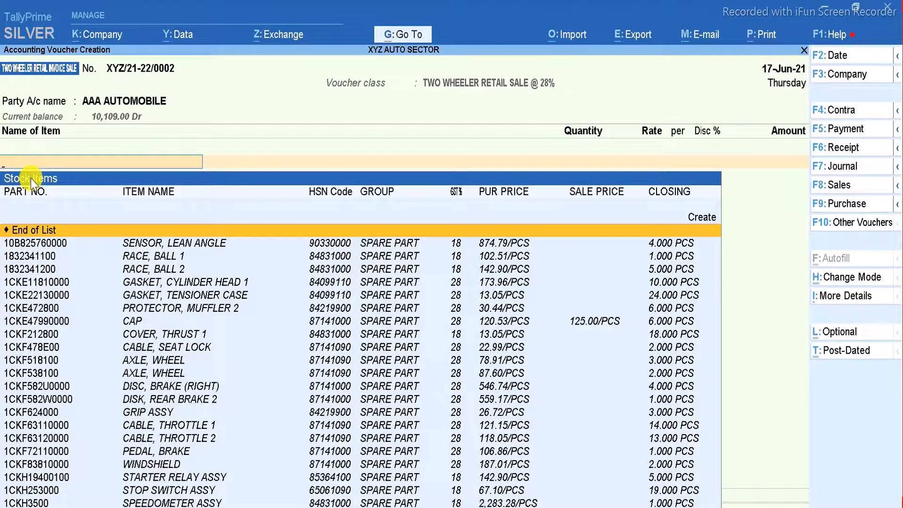
Add the stock item Spl Xv to the invoice, keeping its description and MRP of 65,000 per PCS
{"action": "type", "text": "Spl"}
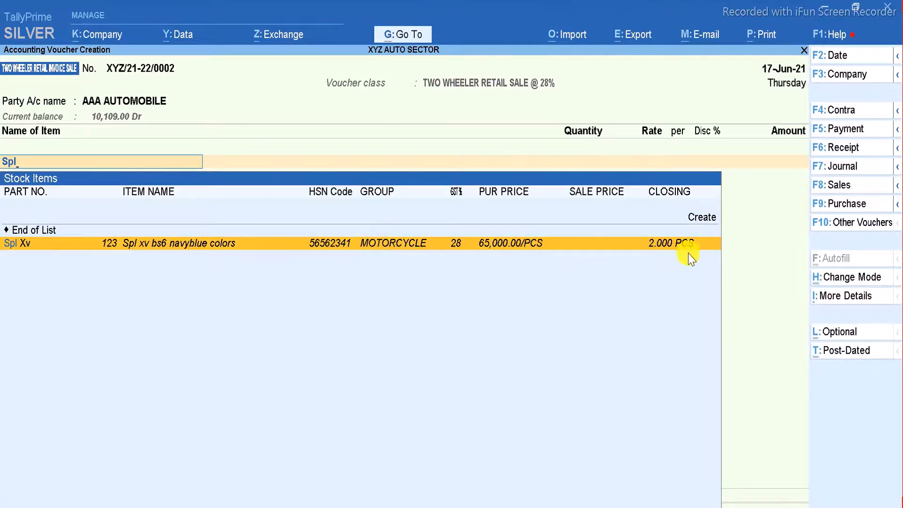
{"action": "key", "text": "Return"}
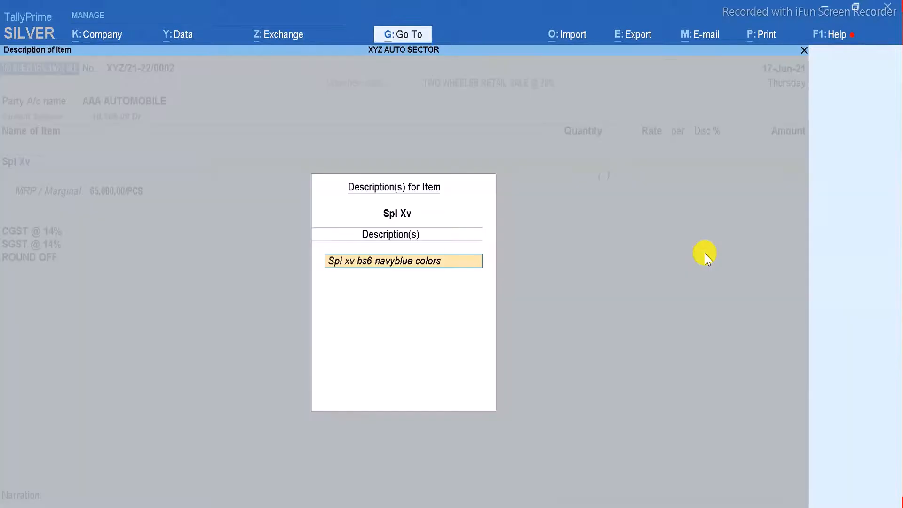
{"action": "key", "text": "Return"}
{"action": "key", "text": "Return"}
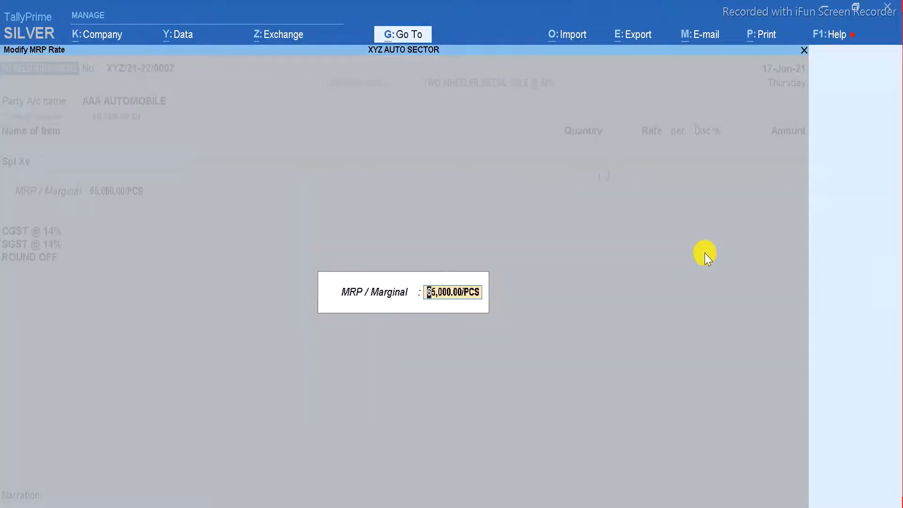
{"action": "key", "text": "Return"}
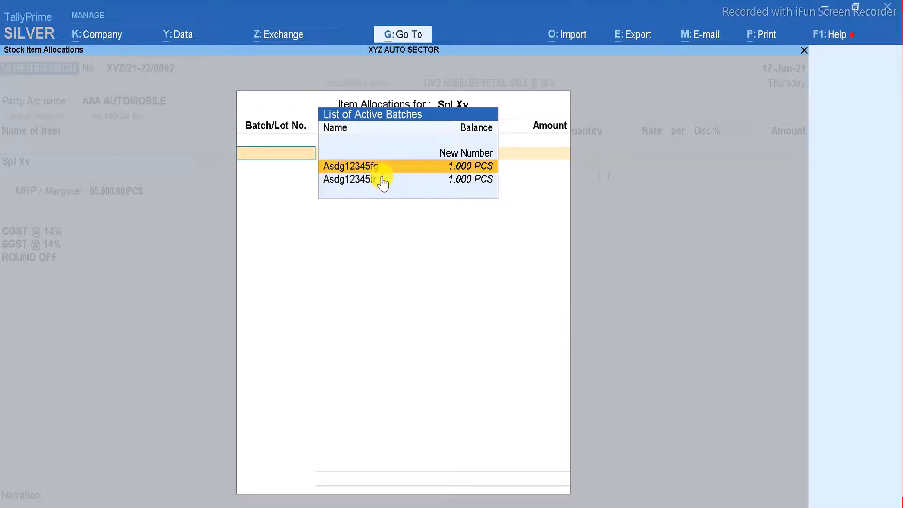
Allocate 1 PCS of Spl Xv from batch Asdg12345fg at a rate of 75000 and complete the item line
{"action": "key", "text": "Return"}
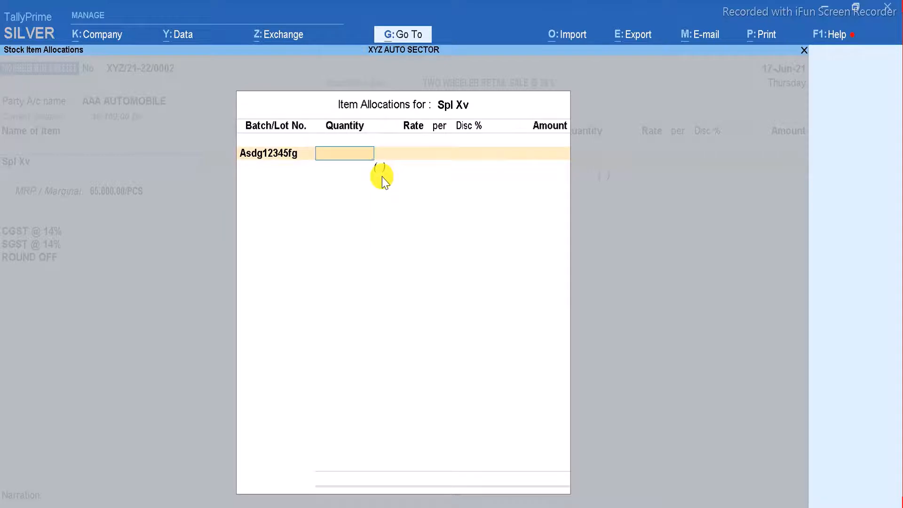
{"action": "type", "text": "1"}
{"action": "key", "text": "Return"}
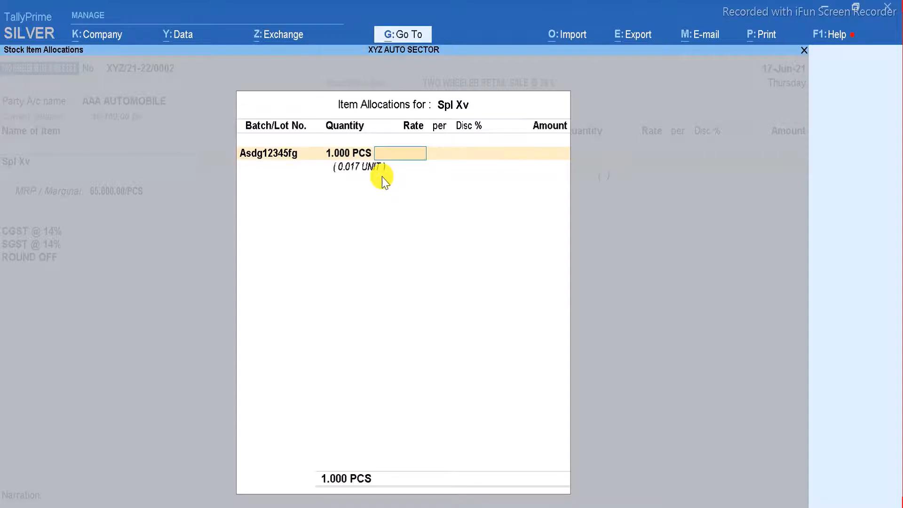
{"action": "type", "text": "75000"}
{"action": "key", "text": "Return"}
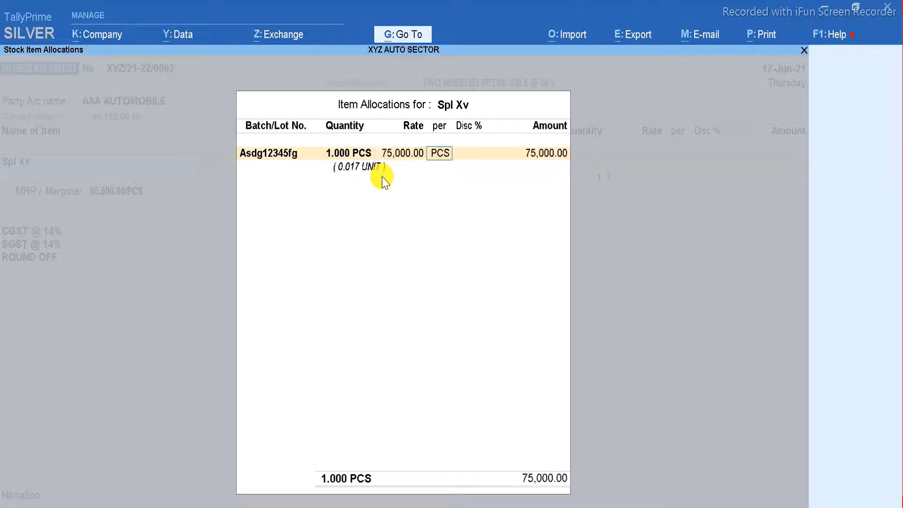
{"action": "key", "text": "Return"}
{"action": "key", "text": "Return"}
{"action": "key", "text": "Return"}
{"action": "key", "text": "Return"}
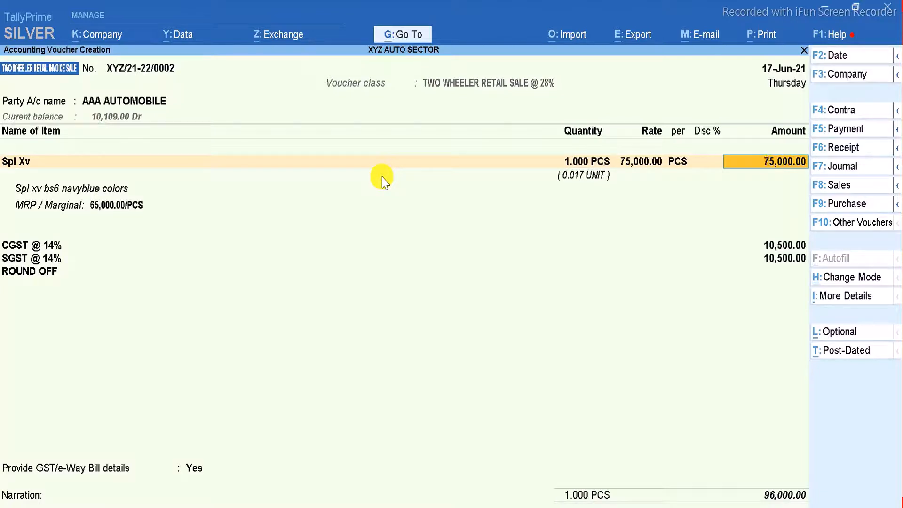
{"action": "key", "text": "Return"}
{"action": "key", "text": "Return"}
{"action": "key", "text": "Return"}
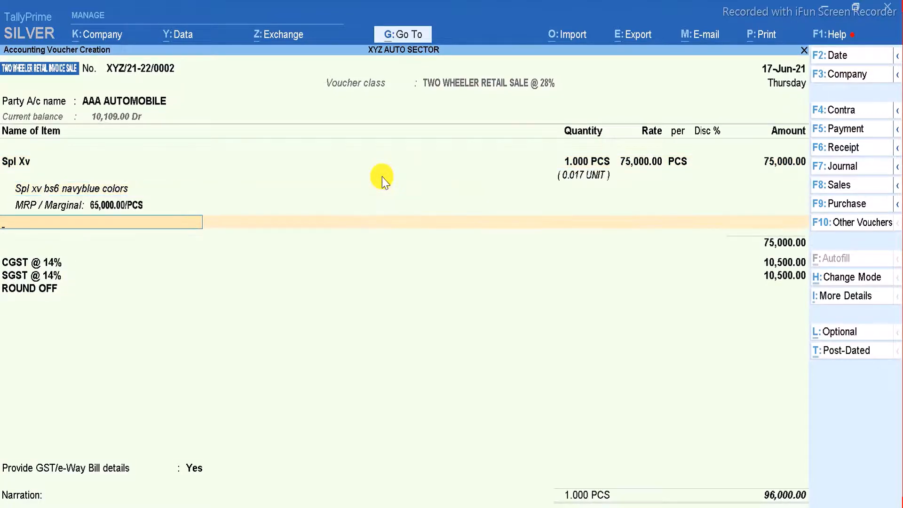
{"action": "key", "text": "Return"}
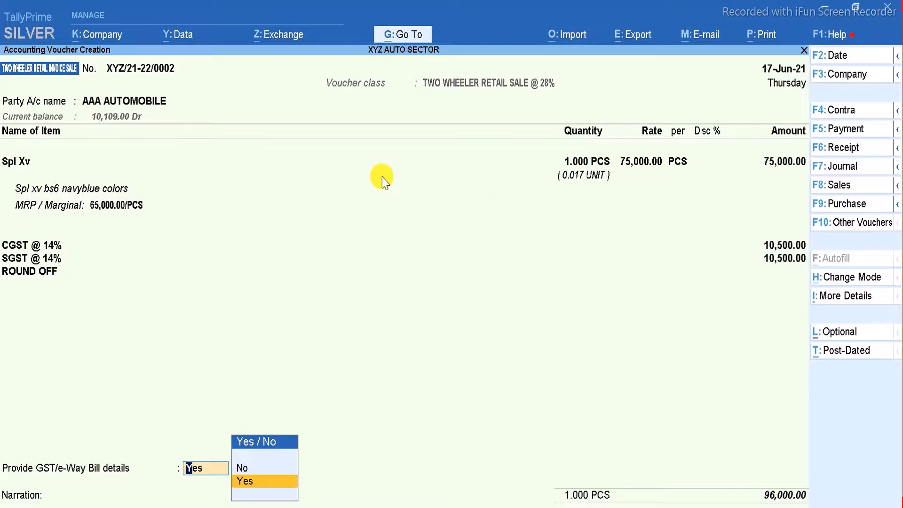
Reopen the Spl Xv item allocation and give batch Asdg12345fg a 1% discount
{"action": "left_click", "coordinate": [381, 185]}
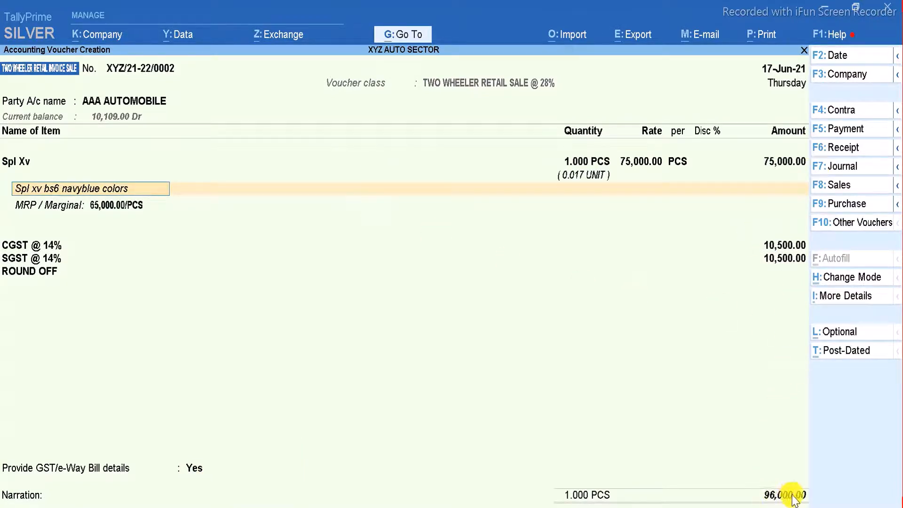
{"action": "key", "text": "BackSpace"}
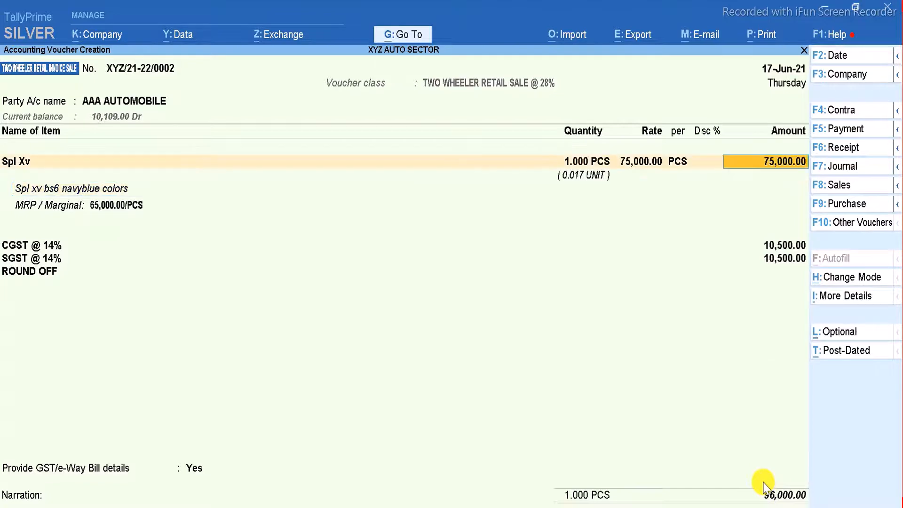
{"action": "key", "text": "BackSpace"}
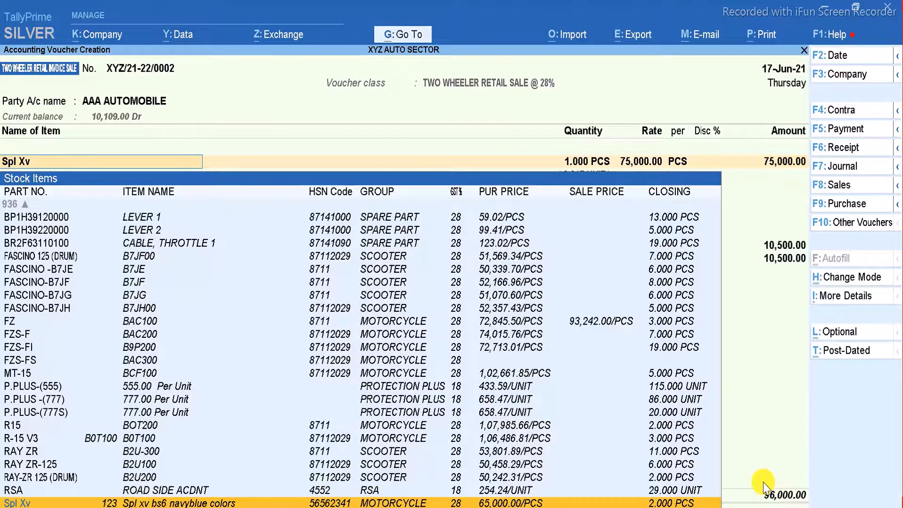
{"action": "key", "text": "Return"}
{"action": "key", "text": "Return"}
{"action": "key", "text": "Return"}
{"action": "key", "text": "Return"}
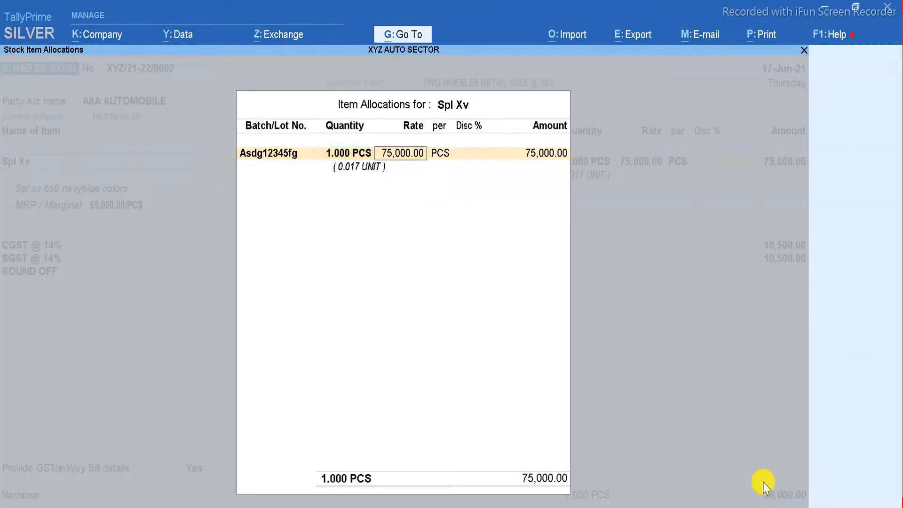
{"action": "key", "text": "Return"}
{"action": "key", "text": "Return"}
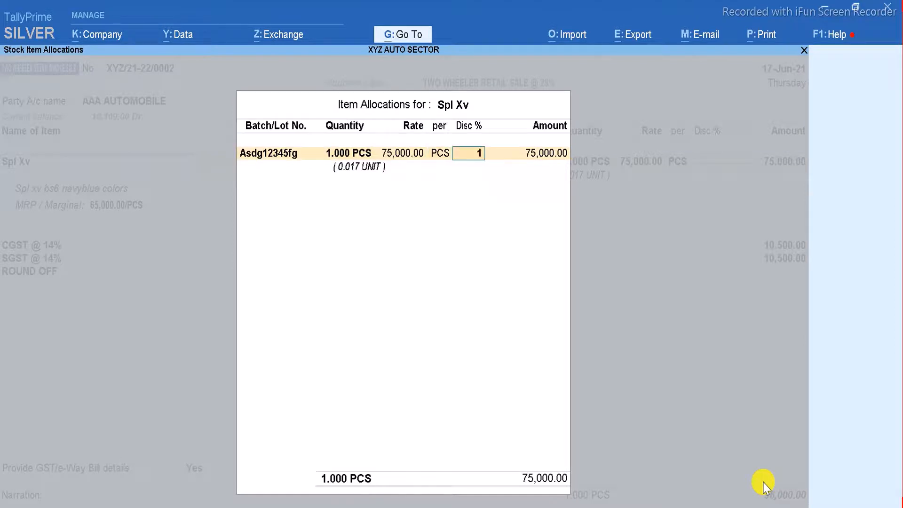
{"action": "type", "text": "1%"}
{"action": "key", "text": "Return"}
{"action": "key", "text": "Return"}
{"action": "key", "text": "Return"}
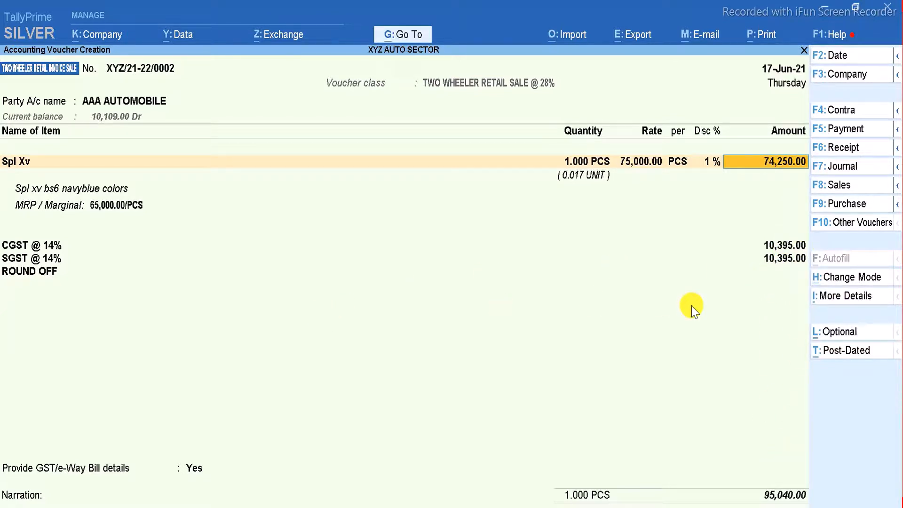
Reopen the Spl Xv item allocation and change the batch's discount to 1.2%
{"action": "key", "text": "Up"}
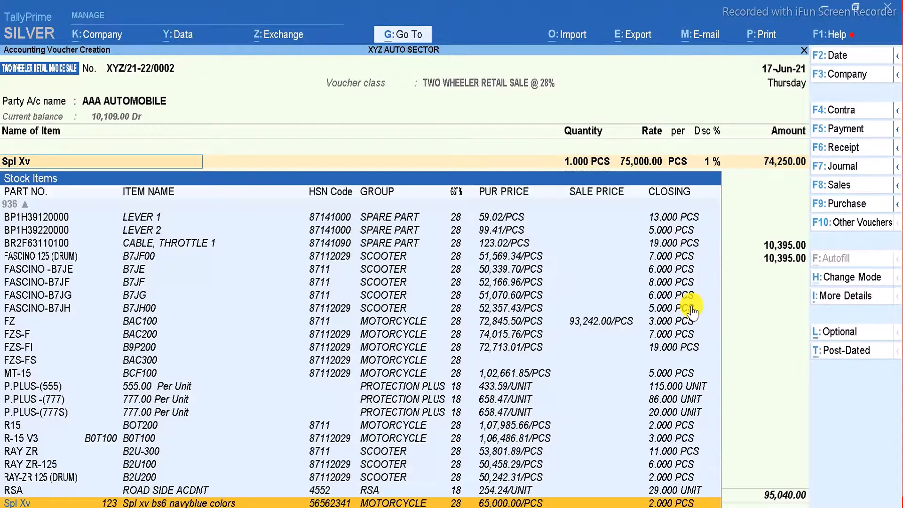
{"action": "key", "text": "Return"}
{"action": "key", "text": "Return"}
{"action": "key", "text": "Return"}
{"action": "key", "text": "Return"}
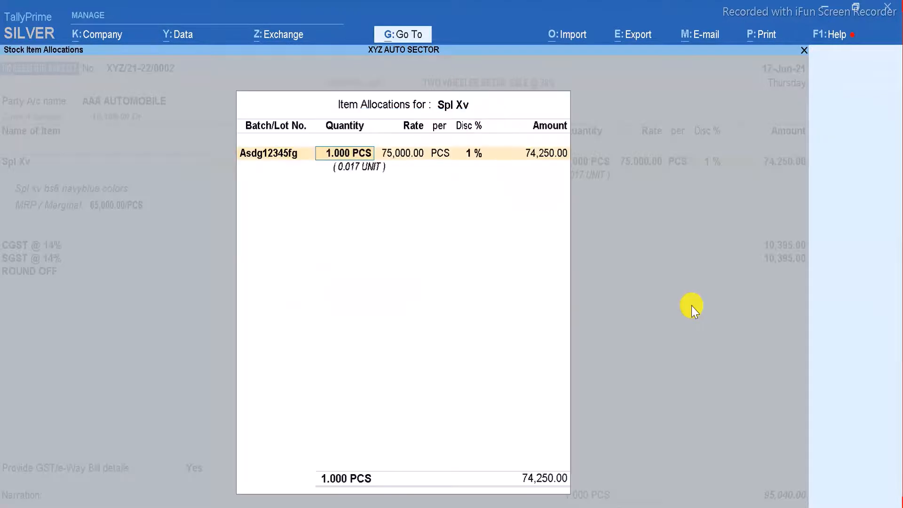
{"action": "key", "text": "Return"}
{"action": "type", "text": "1.2"}
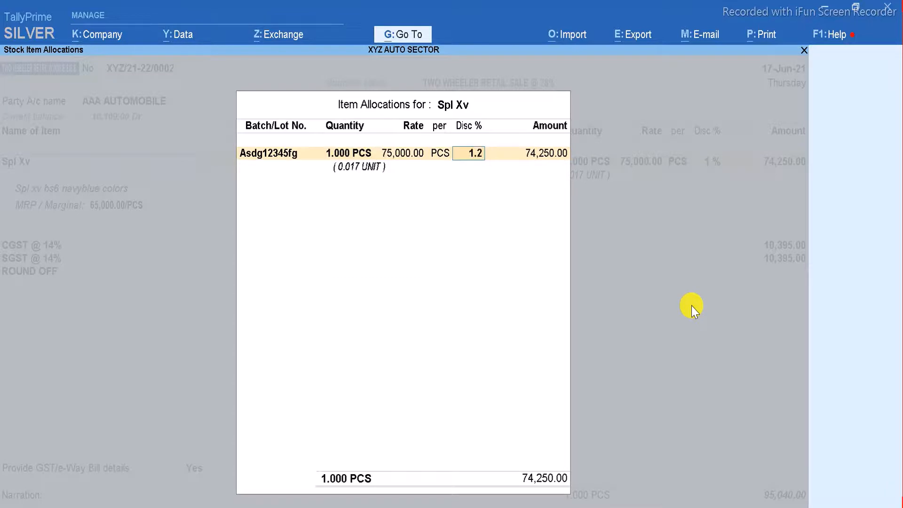
{"action": "key", "text": "Return"}
Change the discount of batch Asdg12345fg to 1.02%
{"action": "key", "text": "BackSpace"}
{"action": "key", "text": "BackSpace"}
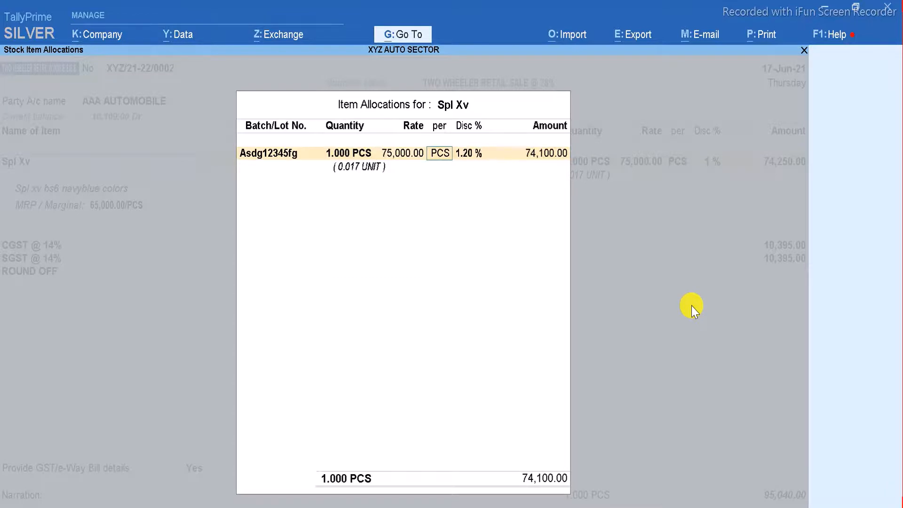
{"action": "key", "text": "Return"}
{"action": "type", "text": "1.02"}
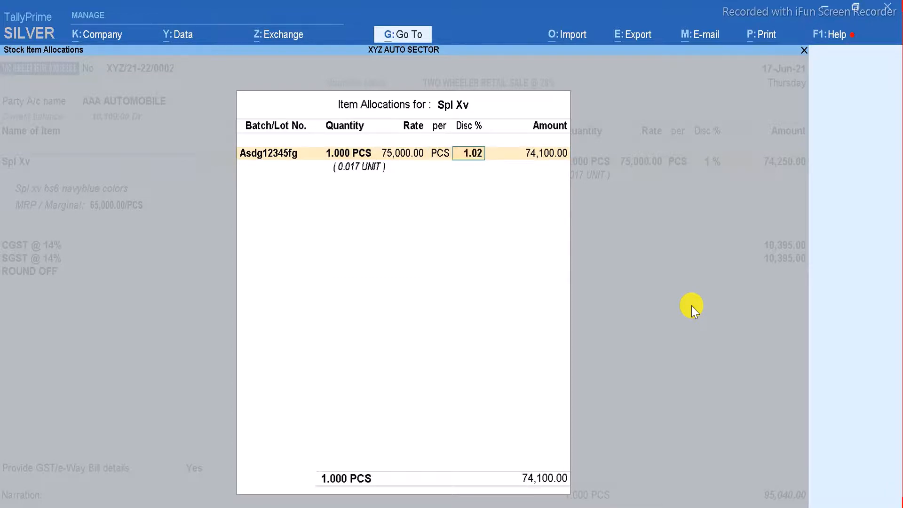
{"action": "key", "text": "Return"}
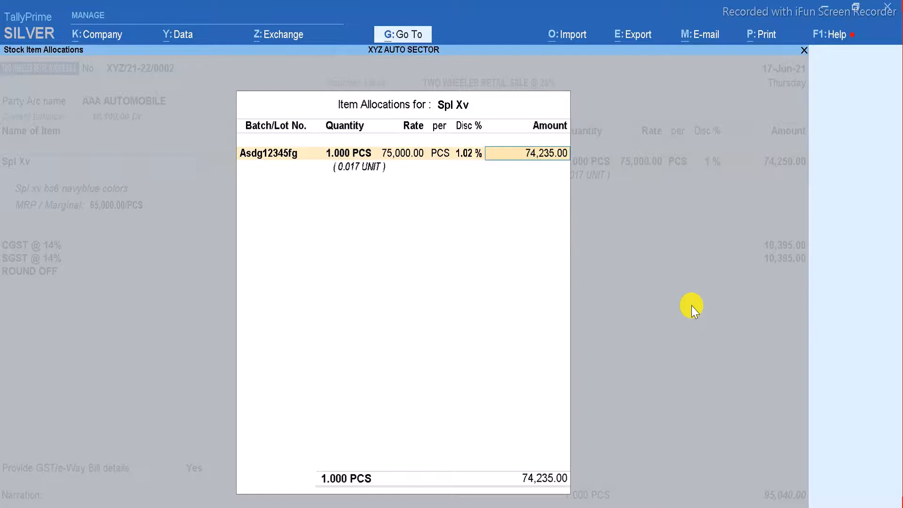
Change the discount of batch Asdg12345fg to 1.4%
{"action": "key", "text": "BackSpace"}
{"action": "type", "text": "1.4"}
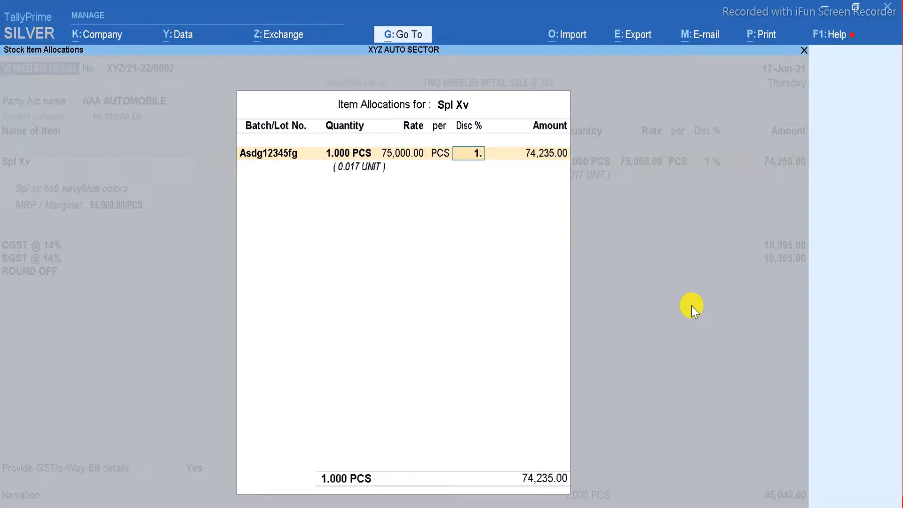
{"action": "key", "text": "Return"}
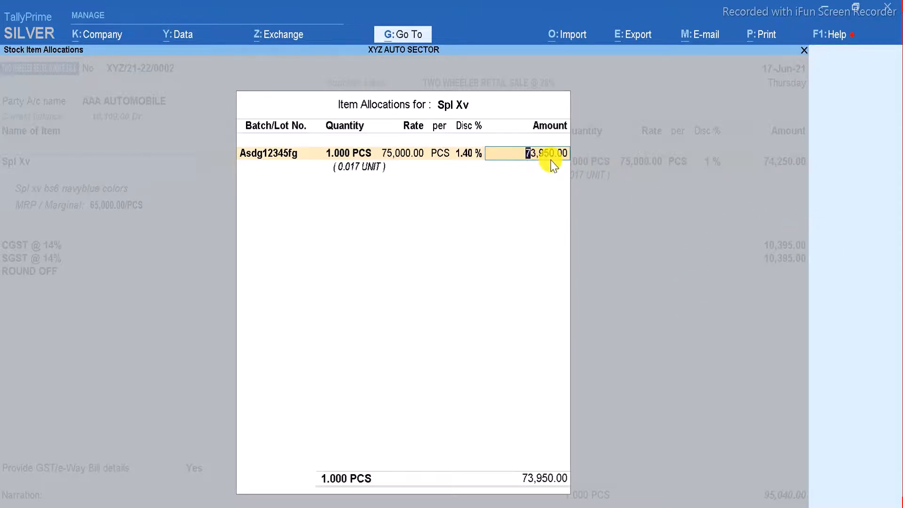
Set the rate of batch Asdg12345fg to 75,001 and accept the item allocation, proceeding to the GST/e-Way Bill details option
{"action": "key", "text": "BackSpace"}
{"action": "key", "text": "BackSpace"}
{"action": "key", "text": "BackSpace"}
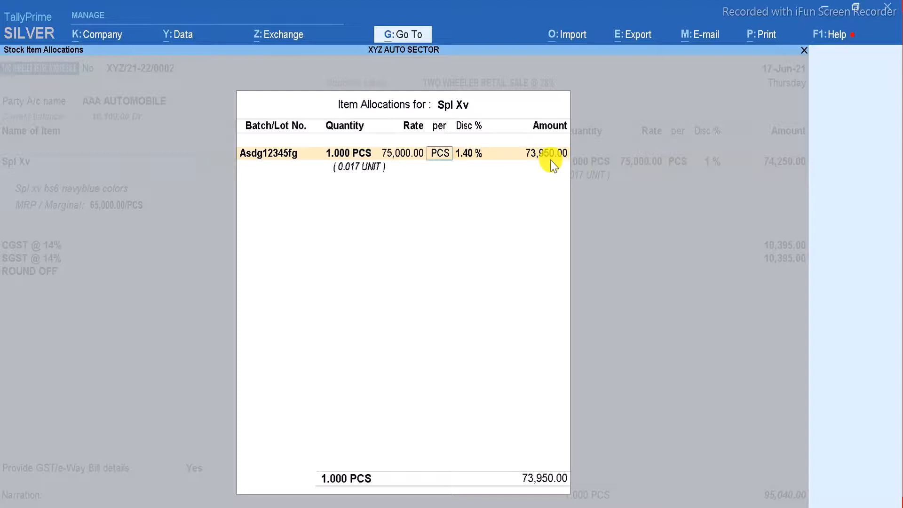
{"action": "type", "text": "75"}
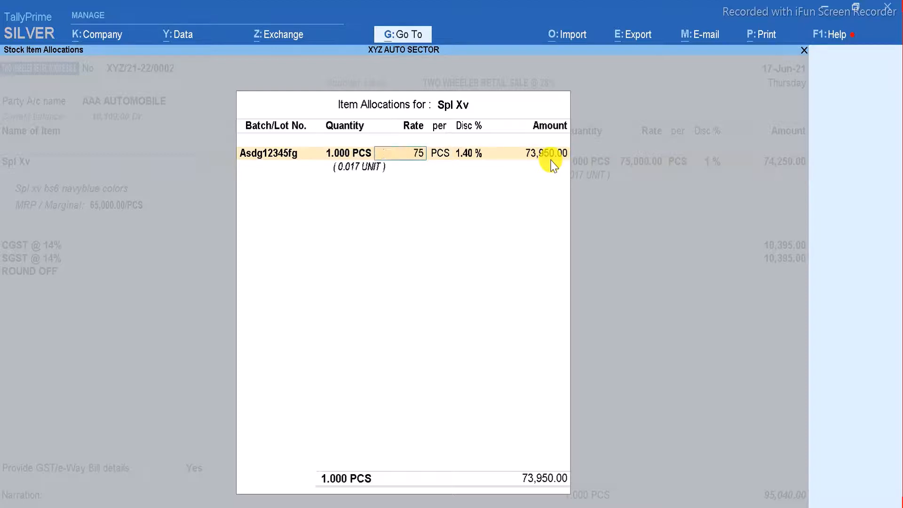
{"action": "type", "text": ",001"}
{"action": "key", "text": "Return"}
{"action": "key", "text": "Return"}
{"action": "key", "text": "Return"}
{"action": "key", "text": "Return"}
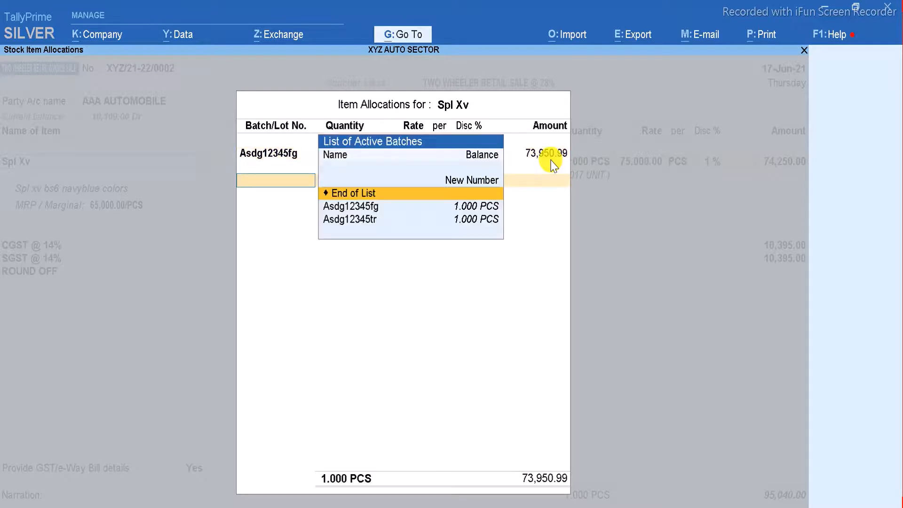
{"action": "key", "text": "Return"}
{"action": "key", "text": "Return"}
{"action": "key", "text": "Return"}
{"action": "key", "text": "Return"}
{"action": "key", "text": "Return"}
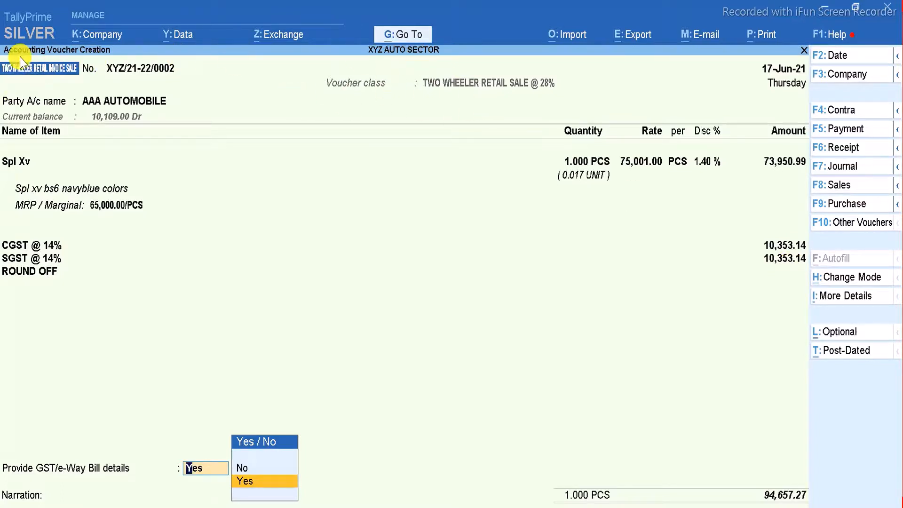
Quit the sales voucher without saving it, returning to the Gateway of Tally
{"action": "key", "text": "BackSpace"}
{"action": "key", "text": "Escape"}
{"action": "key", "text": "Return"}
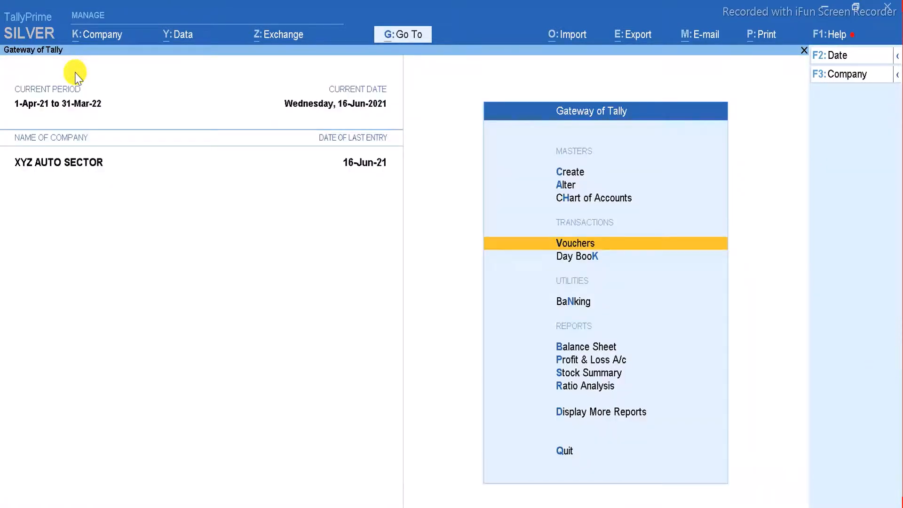
Open the voucher type TWO WHEELER RETAIL INVOICE SALE for alteration
{"action": "key", "text": "a"}
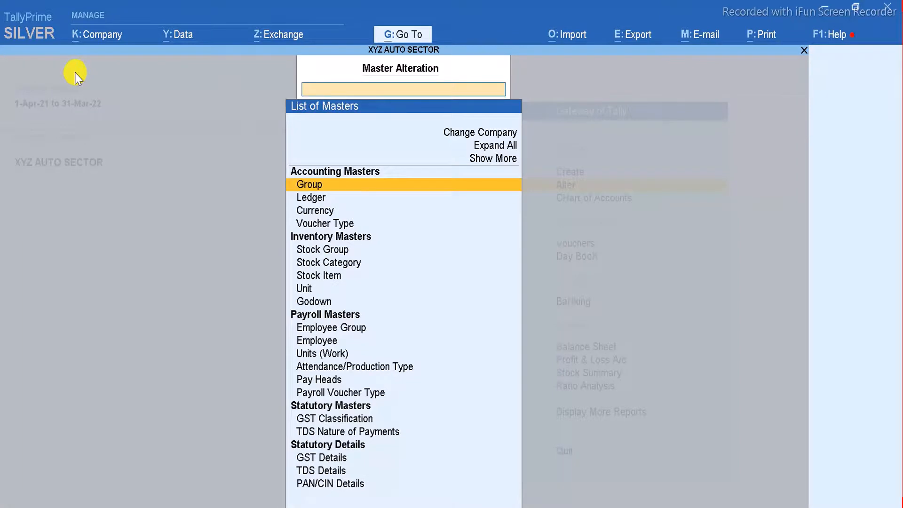
{"action": "key", "text": "Down"}
{"action": "key", "text": "Down"}
{"action": "key", "text": "Down"}
{"action": "key", "text": "Return"}
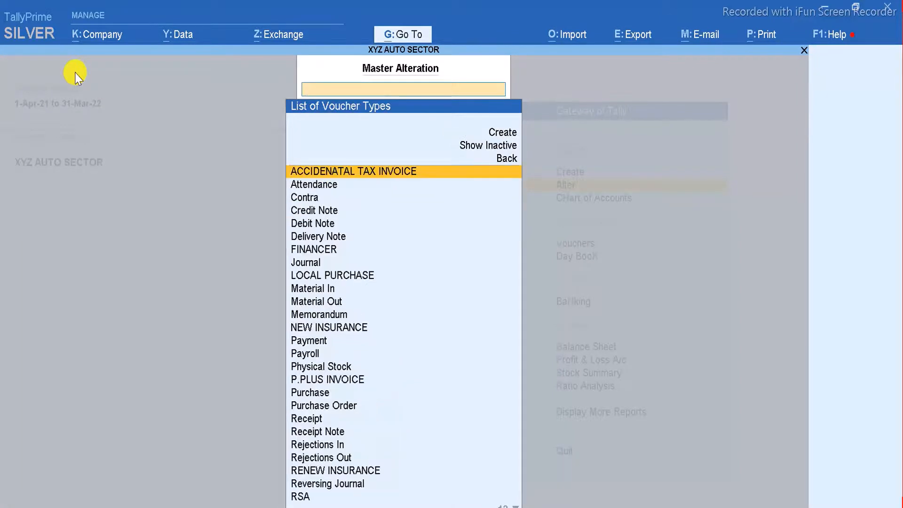
{"action": "type", "text": "T"}
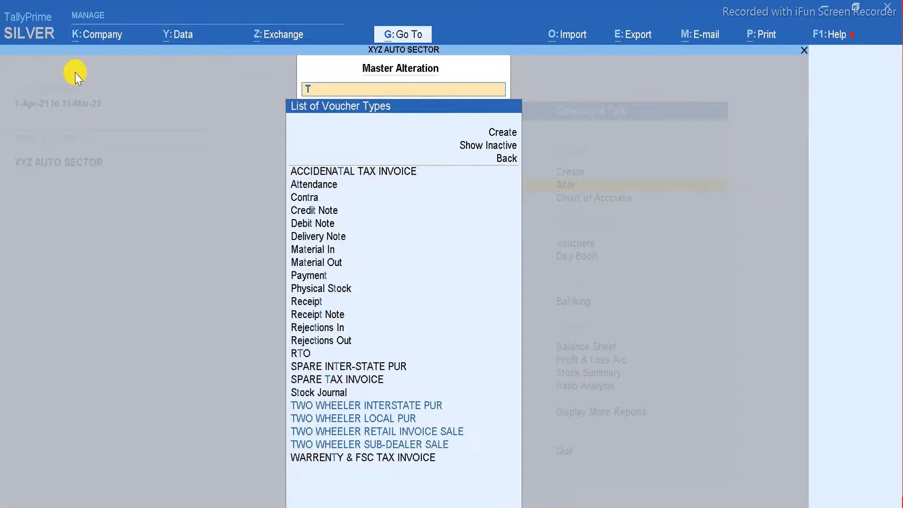
{"action": "key", "text": "Down"}
{"action": "key", "text": "Down"}
{"action": "key", "text": "Down"}
{"action": "key", "text": "Return"}
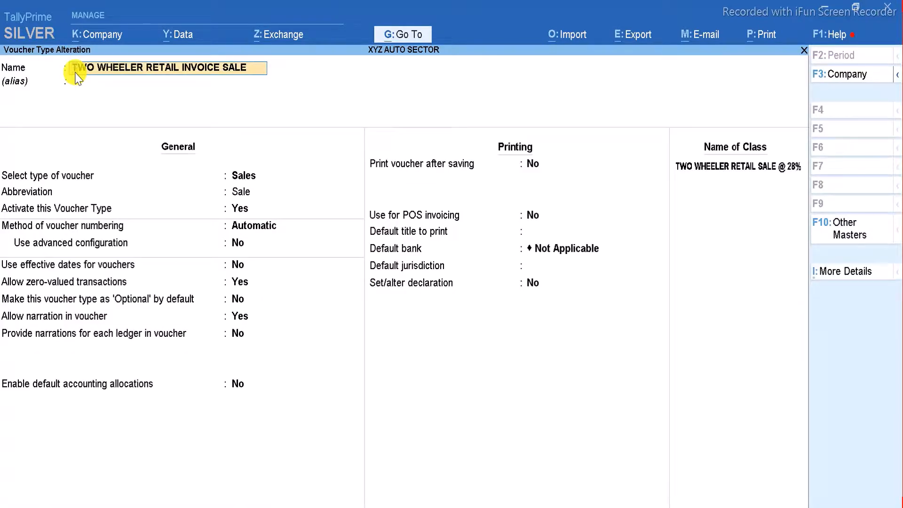
Keep the voucher type's general and printing settings and open its class TWO WHEELER RETAIL SALE @ 28%
{"action": "key", "text": "Return"}
{"action": "key", "text": "Return"}
{"action": "key", "text": "Return"}
{"action": "key", "text": "Return"}
{"action": "key", "text": "Return"}
{"action": "key", "text": "Return"}
{"action": "key", "text": "Return"}
{"action": "key", "text": "Return"}
{"action": "key", "text": "Return"}
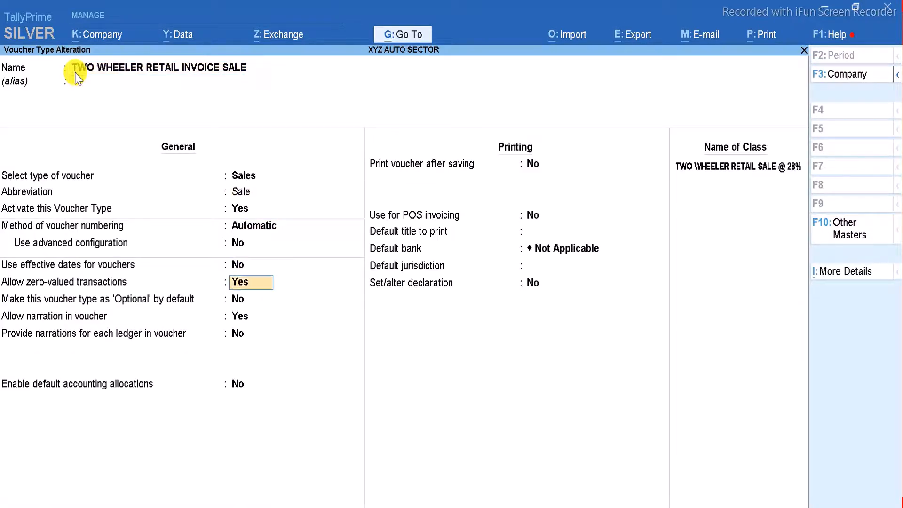
{"action": "key", "text": "Return"}
{"action": "key", "text": "Return"}
{"action": "key", "text": "Return"}
{"action": "key", "text": "Return"}
{"action": "key", "text": "Return"}
{"action": "key", "text": "Return"}
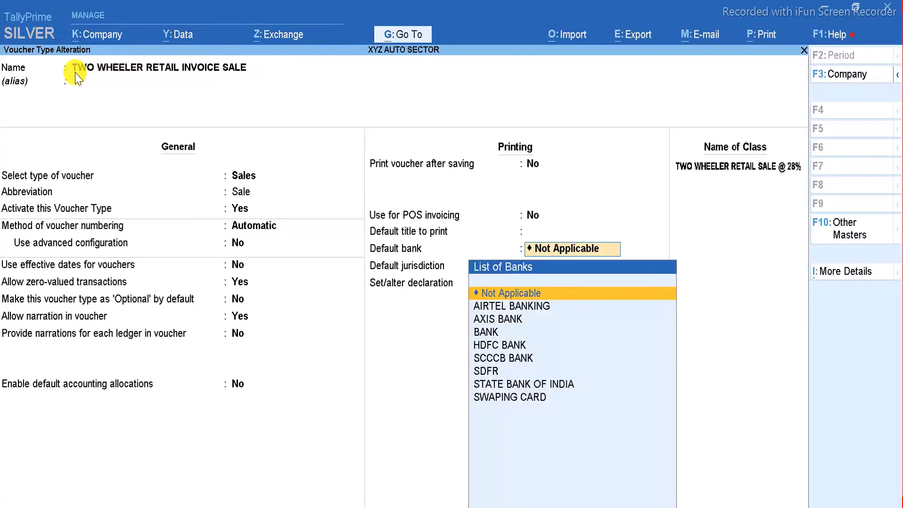
{"action": "key", "text": "Return"}
{"action": "key", "text": "Return"}
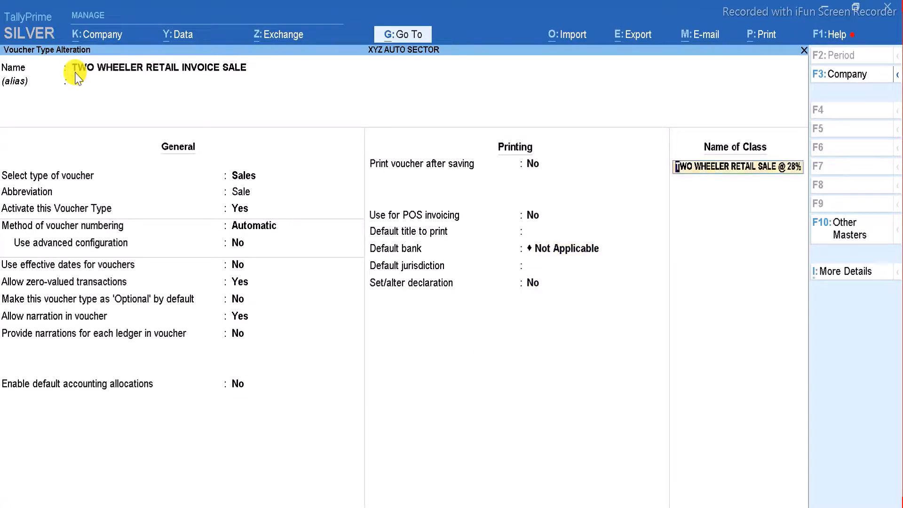
{"action": "key", "text": "Return"}
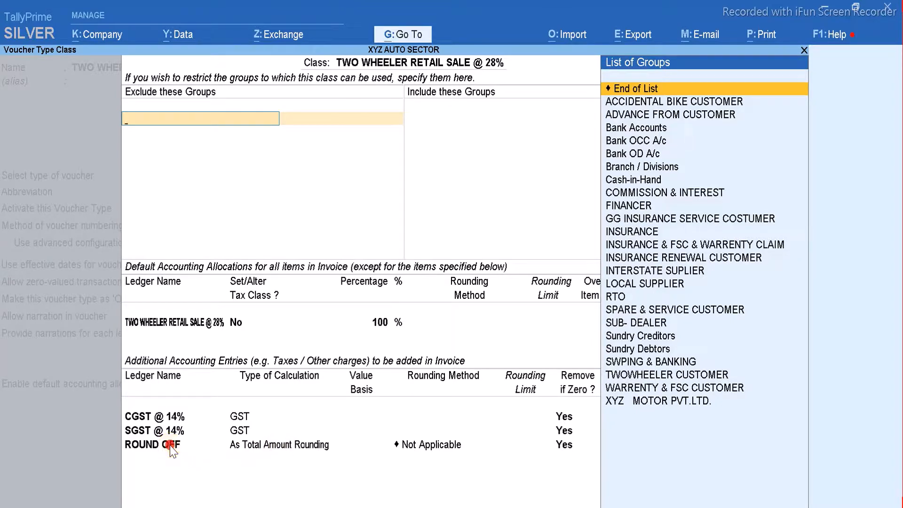
Leave the class's group restrictions empty and keep its default sales ledger allocation and the CGST @ 14% and SGST @ 14% entries
{"action": "key", "text": "Return"}
{"action": "key", "text": "Return"}
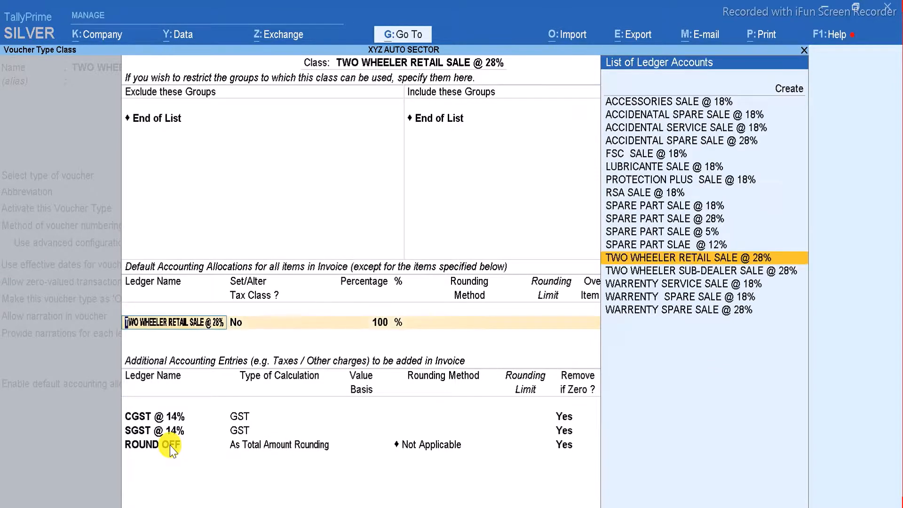
{"action": "key", "text": "Return"}
{"action": "key", "text": "Return"}
{"action": "key", "text": "Return"}
{"action": "key", "text": "Return"}
{"action": "key", "text": "Return"}
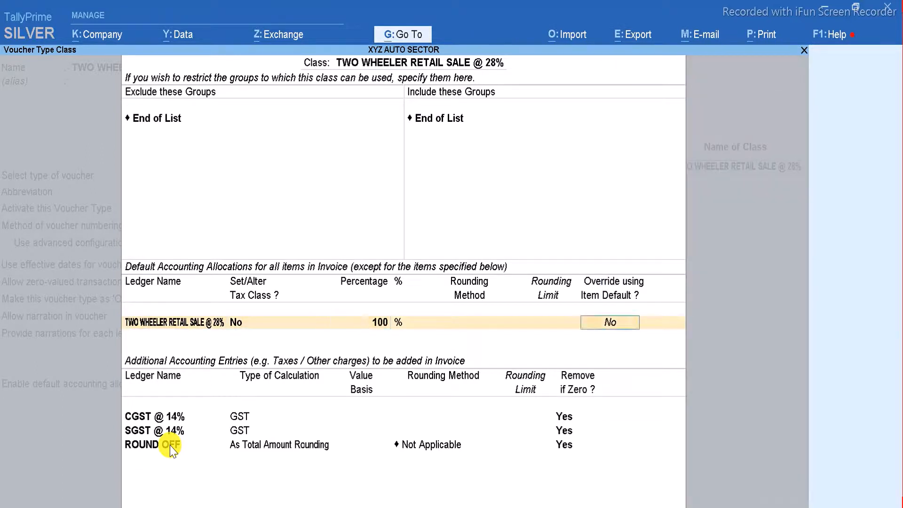
{"action": "key", "text": "Return"}
{"action": "key", "text": "Return"}
{"action": "key", "text": "Return"}
{"action": "key", "text": "Return"}
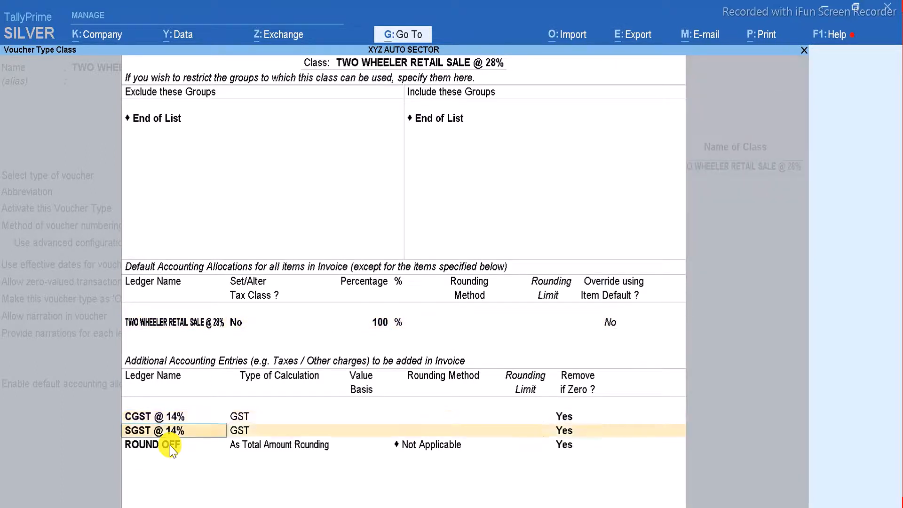
{"action": "key", "text": "Return"}
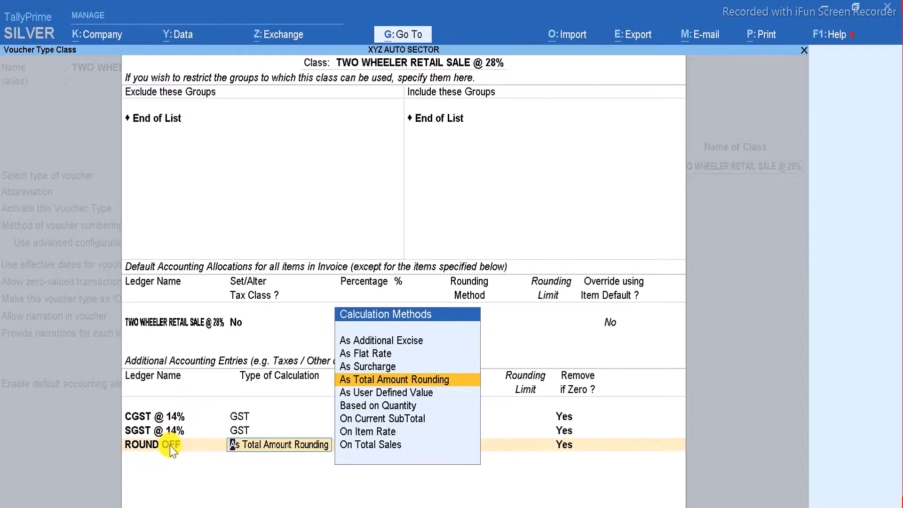
Set the ROUND OFF entry to As Total Amount Rounding with Normal Rounding and a rounding limit of 1
{"action": "key", "text": "BackSpace"}
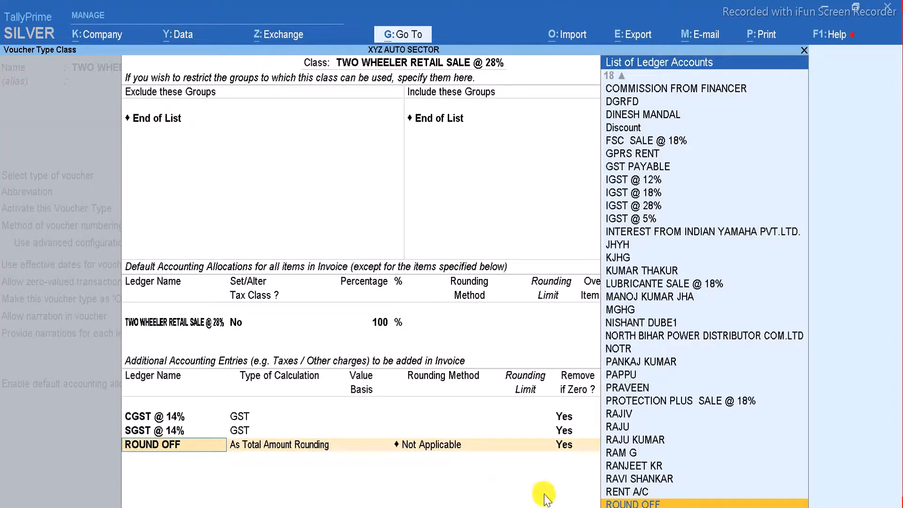
{"action": "key", "text": "Return"}
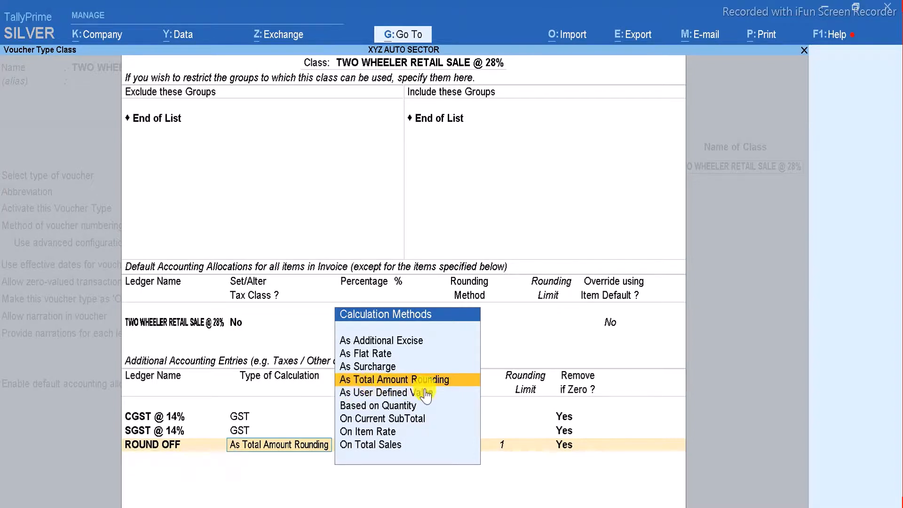
{"action": "key", "text": "Return"}
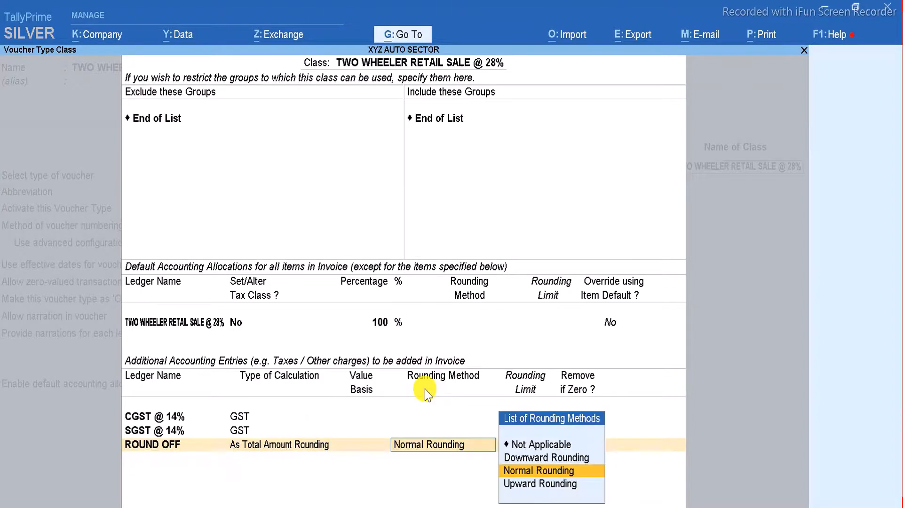
{"action": "key", "text": "Return"}
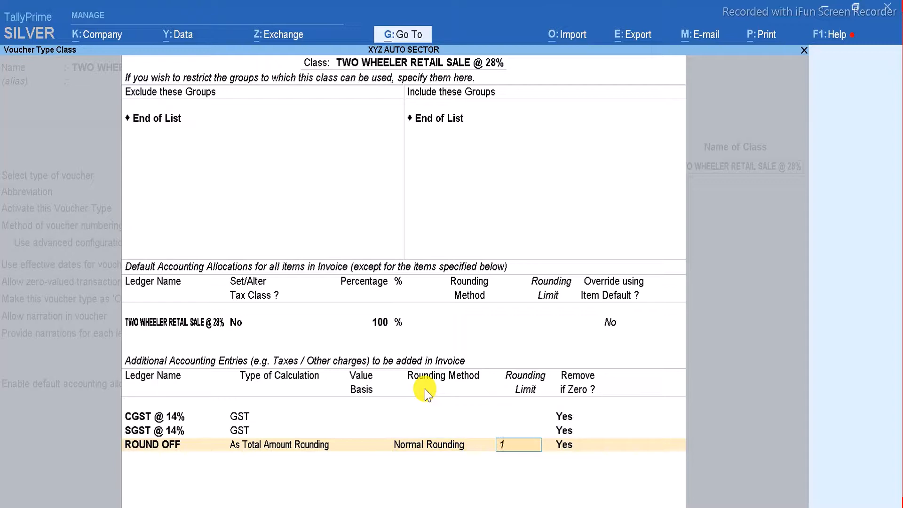
{"action": "key", "text": "Return"}
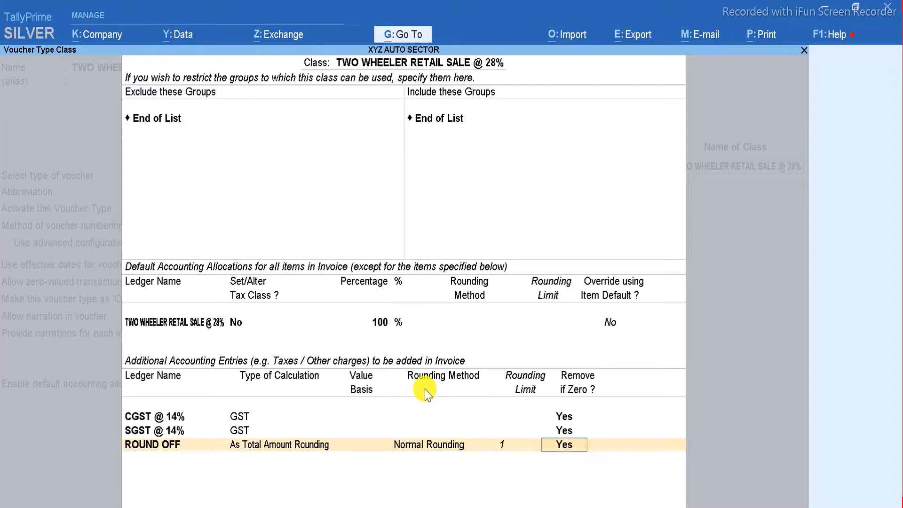
Accept the class, save the altered voucher type and return to the Gateway of Tally
{"action": "key", "text": "Return"}
{"action": "key", "text": "Return"}
{"action": "key", "text": "Return"}
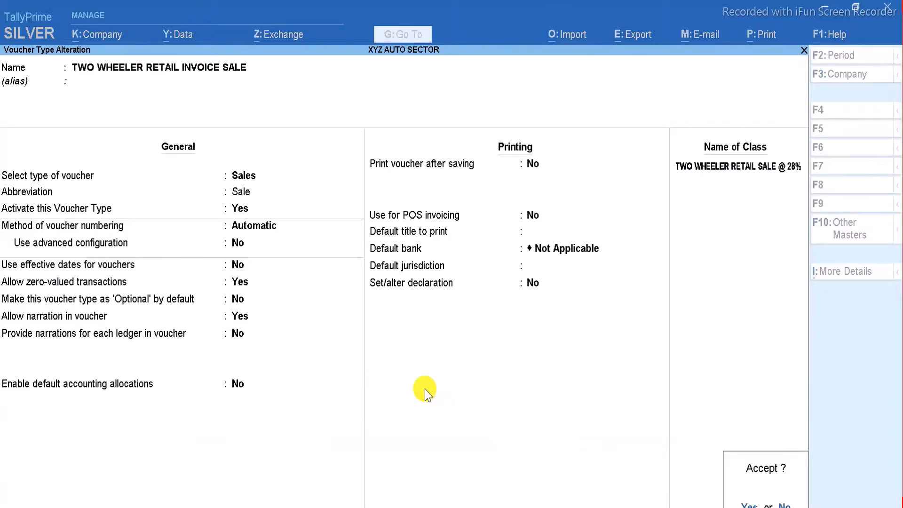
{"action": "key", "text": "Return"}
{"action": "key", "text": "Escape"}
{"action": "key", "text": "Escape"}
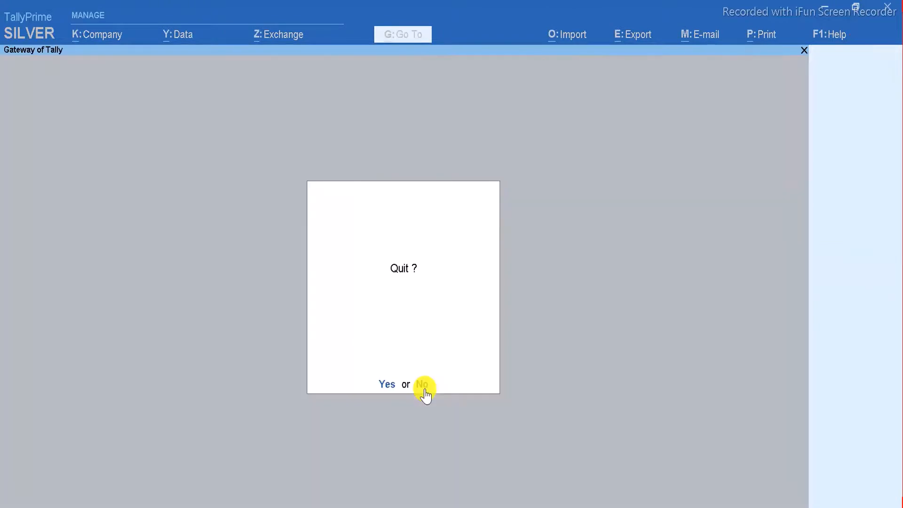
{"action": "key", "text": "Escape"}
Start a two wheeler retail sales voucher for party AAA AUTOMOBILE and add the stock item Spl Xv
{"action": "key", "text": "v"}
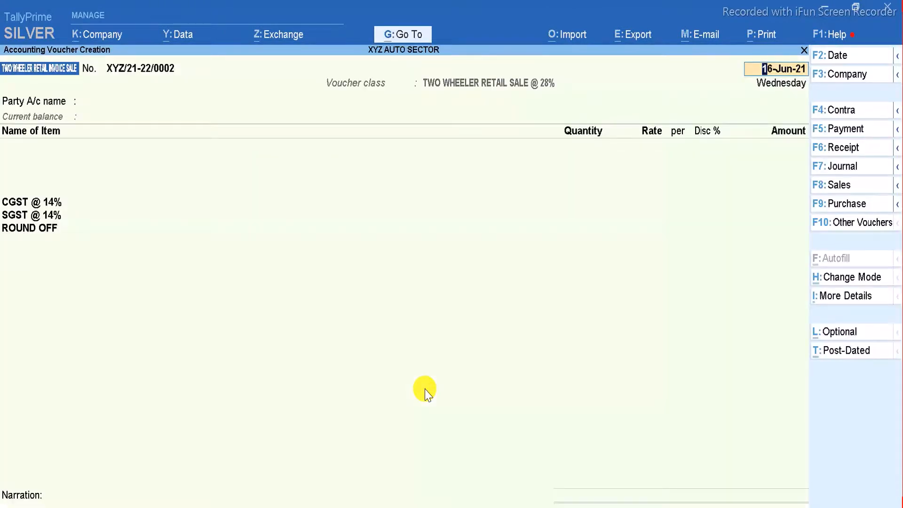
{"action": "key", "text": "Return"}
{"action": "key", "text": "Down"}
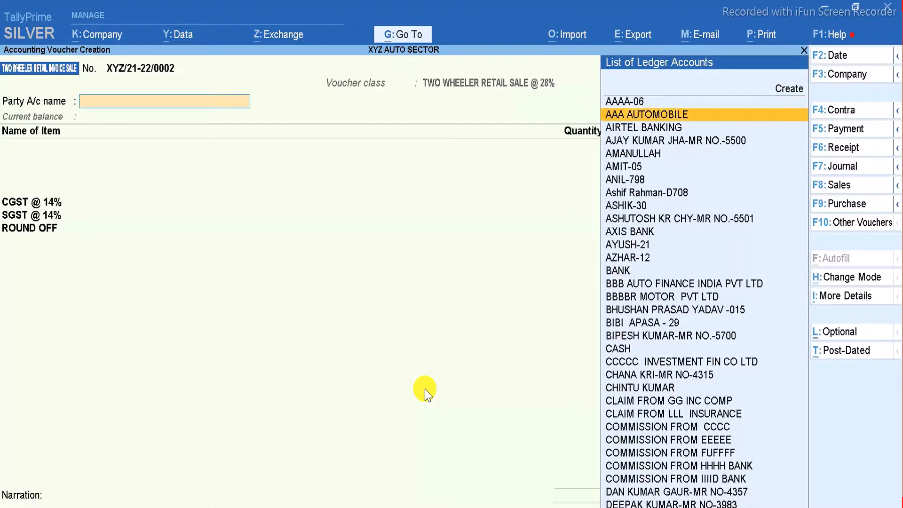
{"action": "key", "text": "Return"}
{"action": "type", "text": "Sp"}
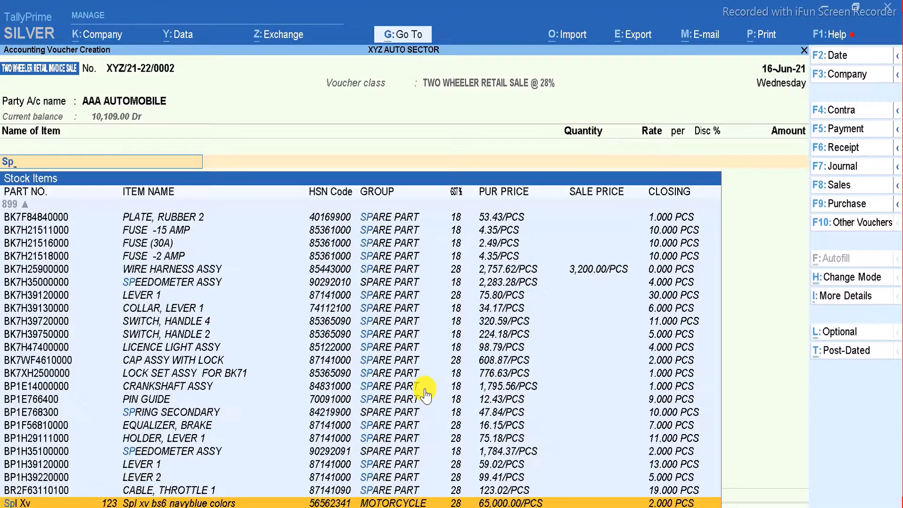
{"action": "key", "text": "Return"}
{"action": "key", "text": "Return"}
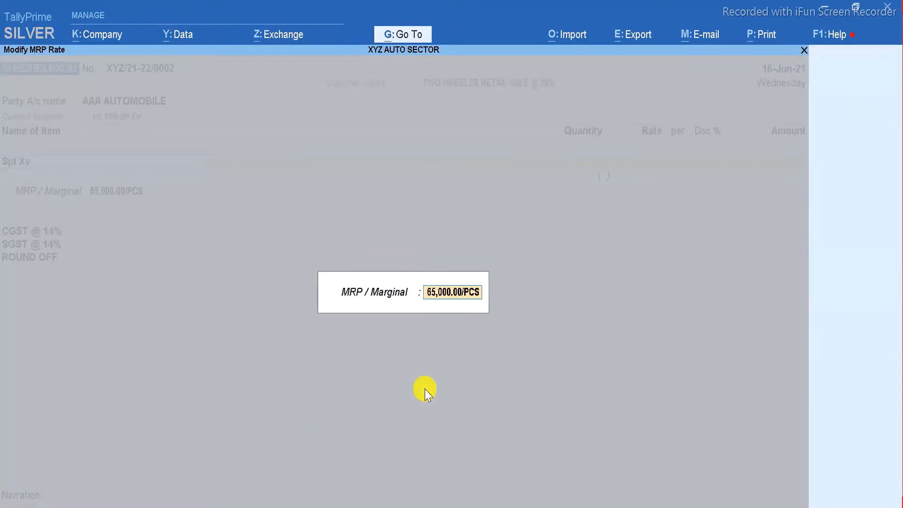
Keep the item's MRP at 65,000.00/PCS and allocate 1 PCS from batch Asdg12345fg
{"action": "key", "text": "Return"}
{"action": "key", "text": "Return"}
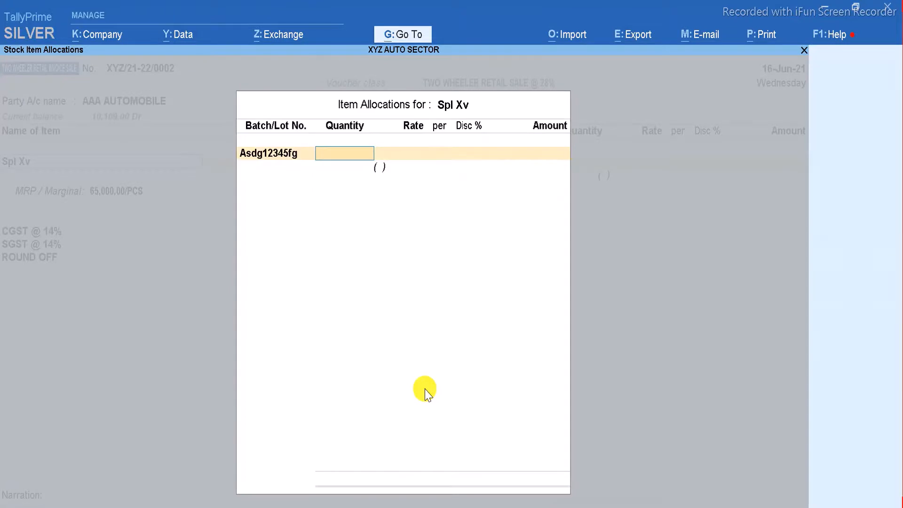
{"action": "type", "text": "1"}
{"action": "key", "text": "Return"}
Set the rate of batch Asdg12345fg to 65,001 per PCS with a 1% discount
{"action": "type", "text": "65"}
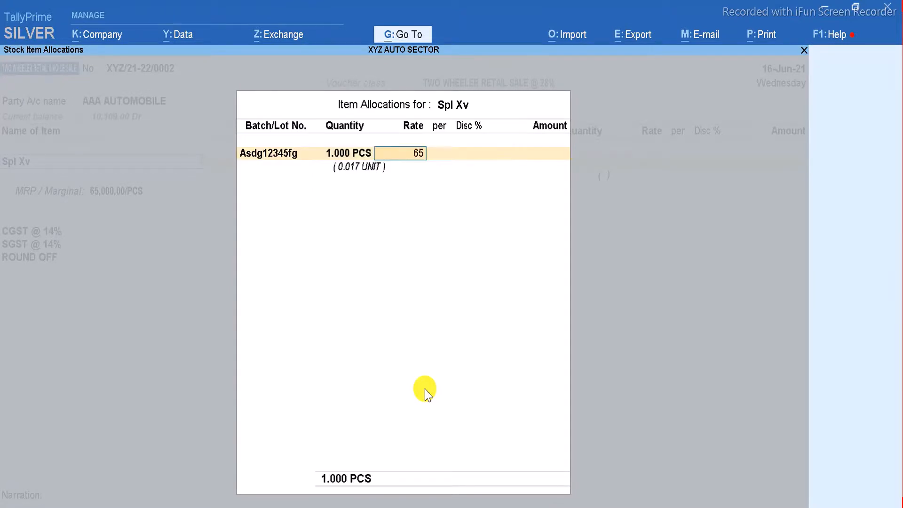
{"action": "type", "text": "001"}
{"action": "key", "text": "Return"}
{"action": "key", "text": "Return"}
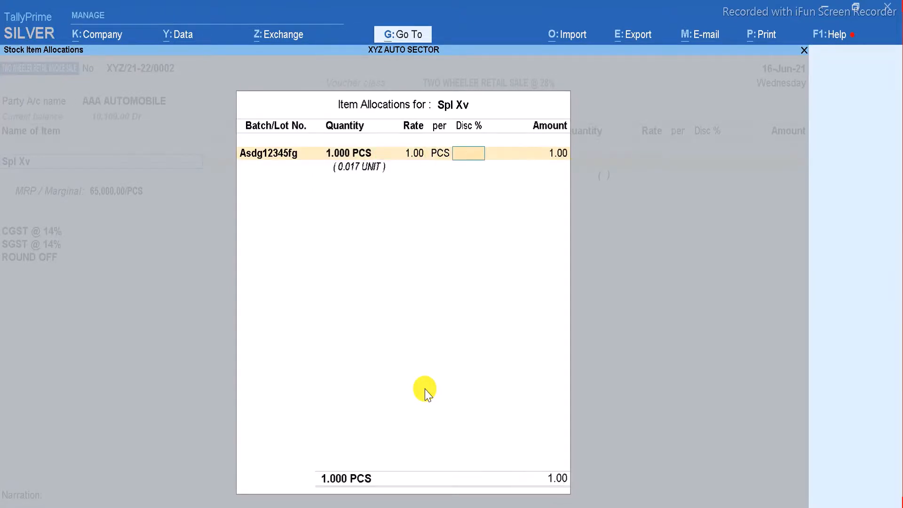
{"action": "key", "text": "BackSpace"}
{"action": "key", "text": "BackSpace"}
{"action": "type", "text": "65001"}
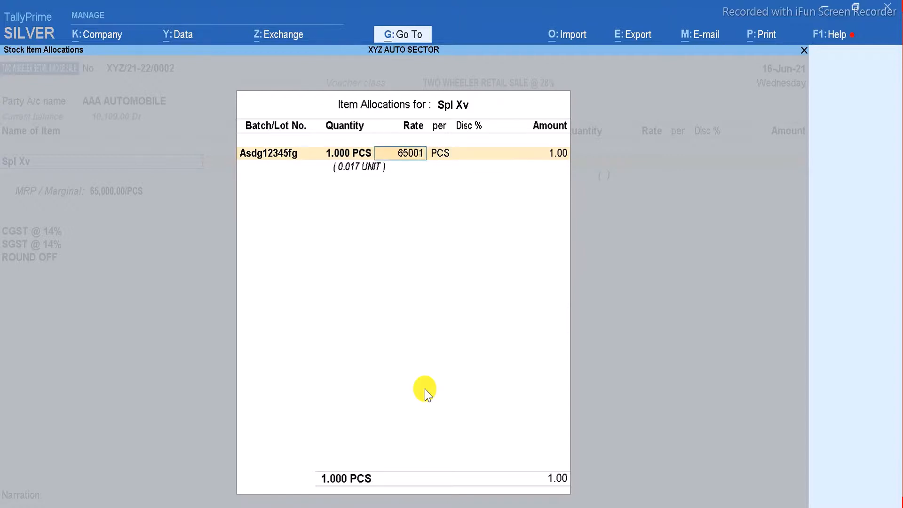
{"action": "key", "text": "Return"}
{"action": "type", "text": "1"}
{"action": "key", "text": "Return"}
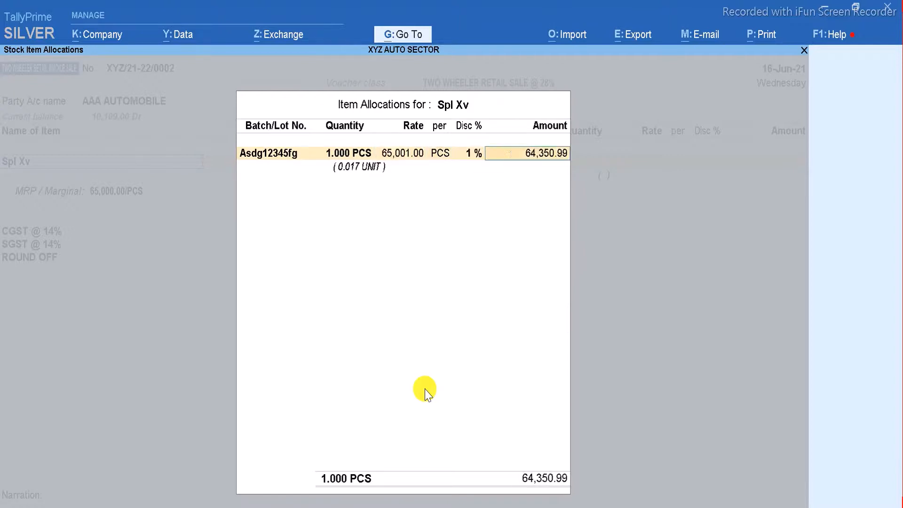
Accept the batch allocation and the Spl Xv item line, proceeding to the GST/e-Way Bill details option
{"action": "key", "text": "Return"}
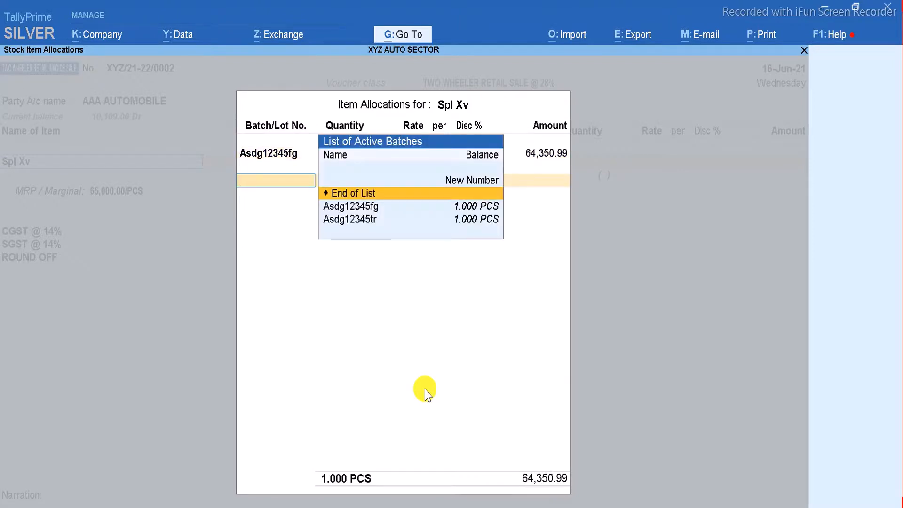
{"action": "key", "text": "BackSpace"}
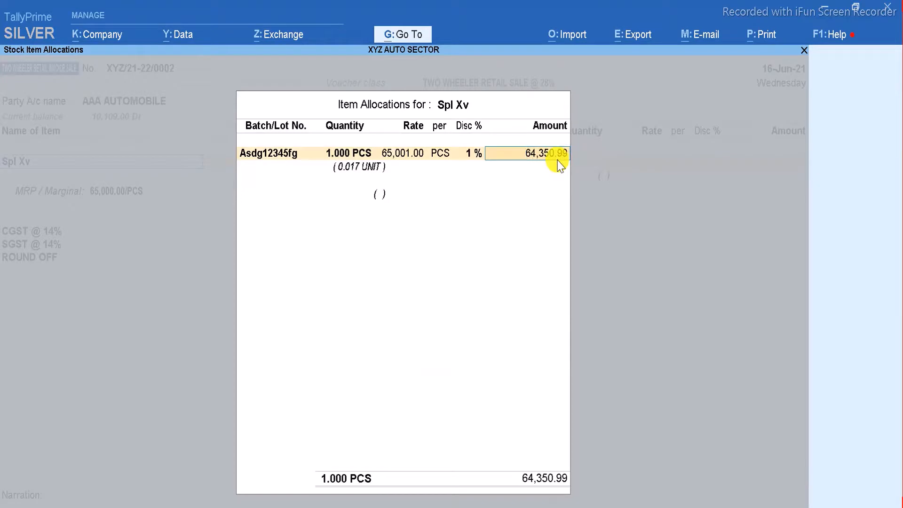
{"action": "key", "text": "Return"}
{"action": "key", "text": "Return"}
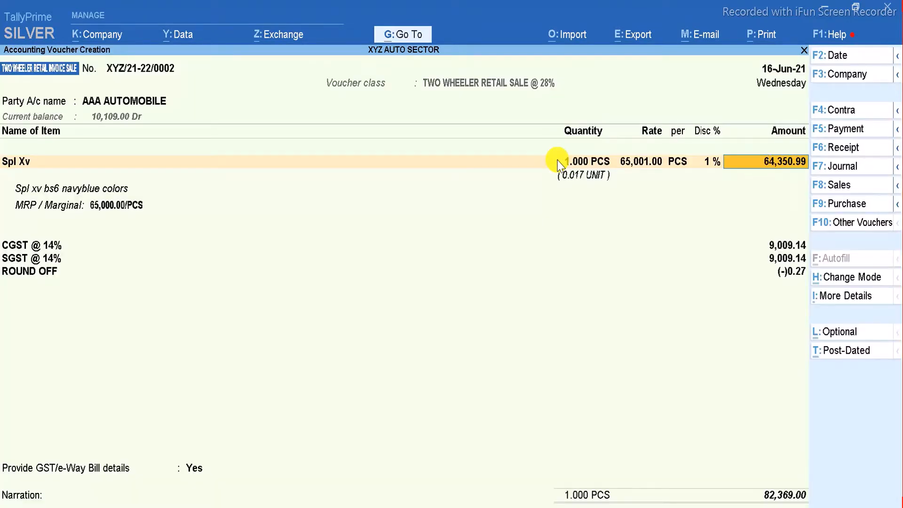
{"action": "key", "text": "Return"}
{"action": "key", "text": "Return"}
{"action": "key", "text": "Return"}
{"action": "key", "text": "Return"}
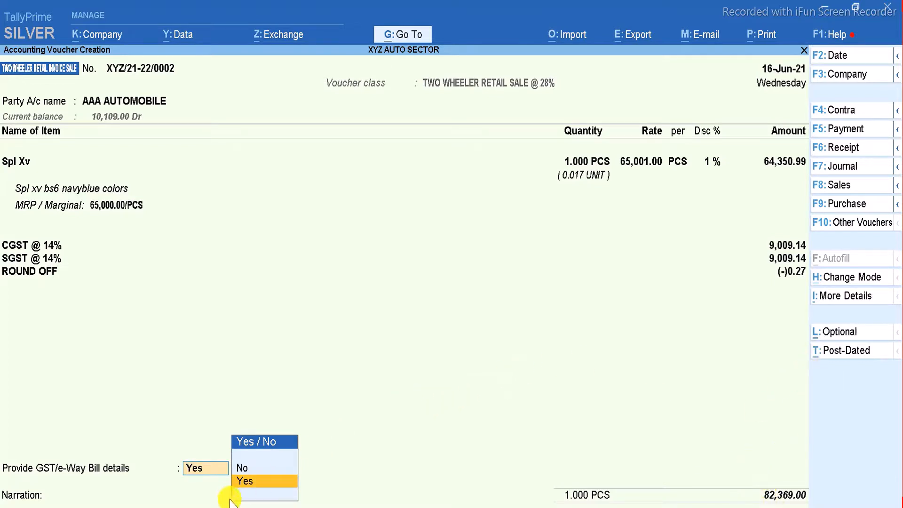
Choose Yes for providing GST/e-Way Bill details and accept the Primary dispatch and ship-to addresses
{"action": "key", "text": "Return"}
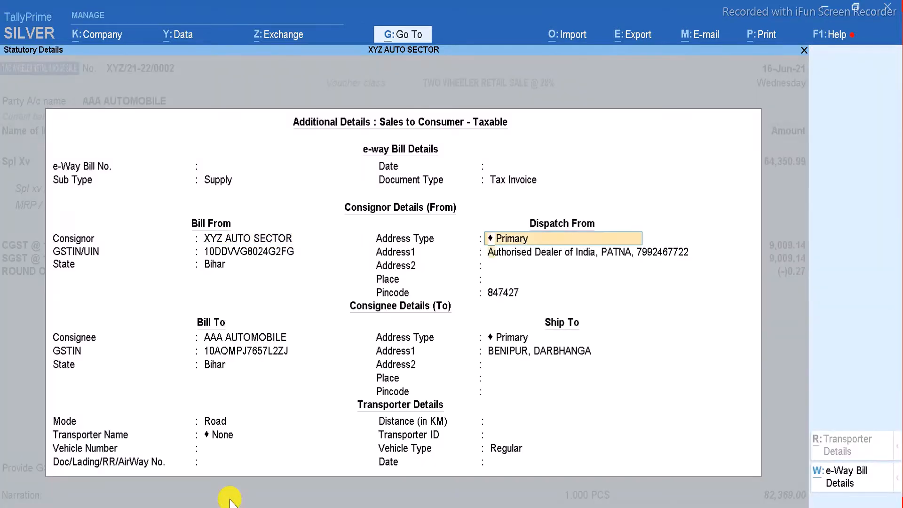
{"action": "key", "text": "Return"}
{"action": "key", "text": "Return"}
{"action": "key", "text": "Return"}
{"action": "key", "text": "Return"}
{"action": "key", "text": "Return"}
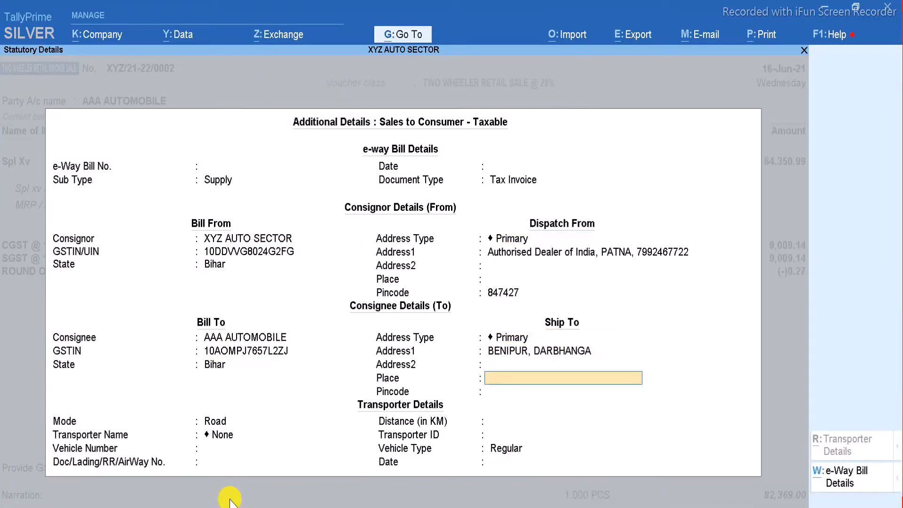
Leave the ship-to place and pincode blank and accept the transporter details with mode Road, transporter None and vehicle type Regular
{"action": "key", "text": "Return"}
{"action": "key", "text": "Return"}
{"action": "key", "text": "Return"}
{"action": "key", "text": "Return"}
{"action": "key", "text": "Return"}
{"action": "key", "text": "Return"}
{"action": "key", "text": "Return"}
{"action": "key", "text": "Return"}
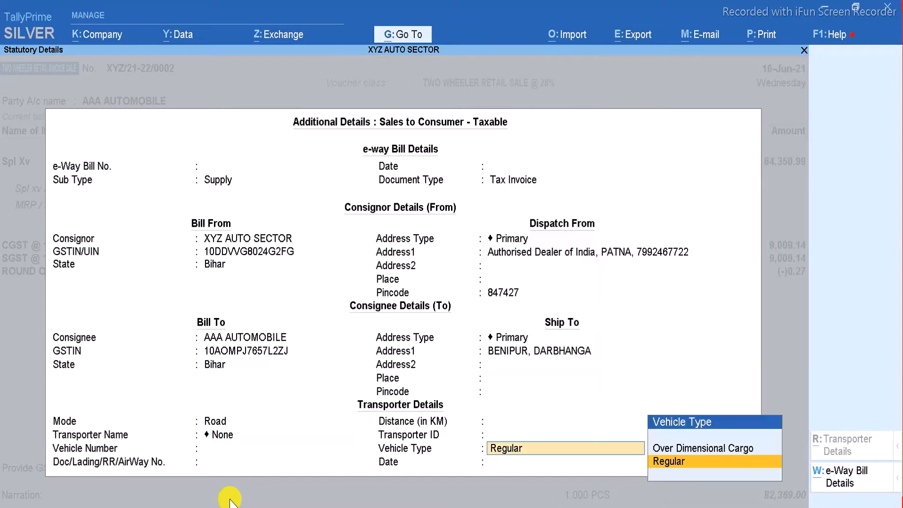
{"action": "key", "text": "Return"}
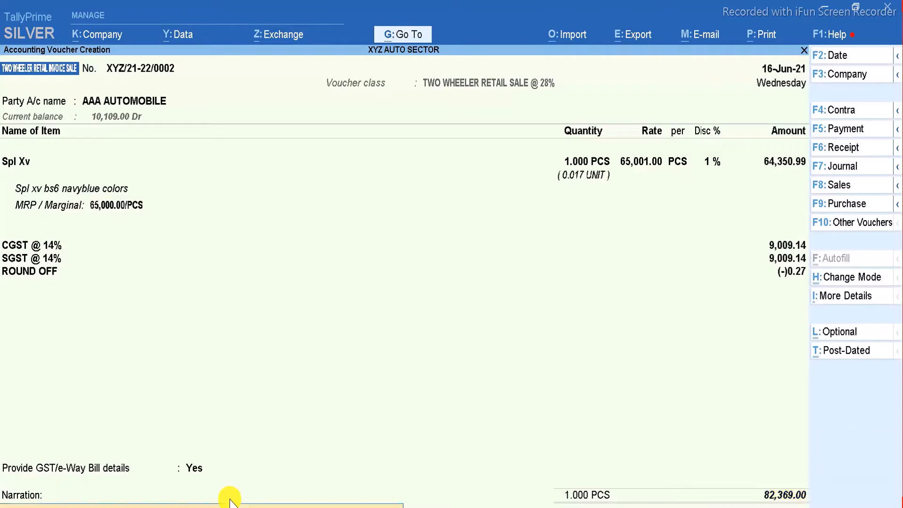
Leave the narration blank and save the two wheeler retail sales invoice
{"action": "key", "text": "Return"}
{"action": "key", "text": "Return"}
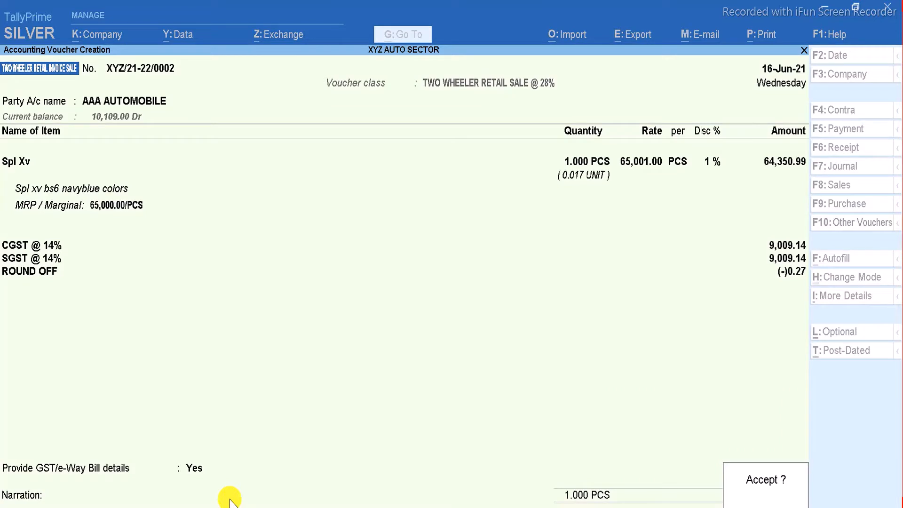
{"action": "key", "text": "Return"}
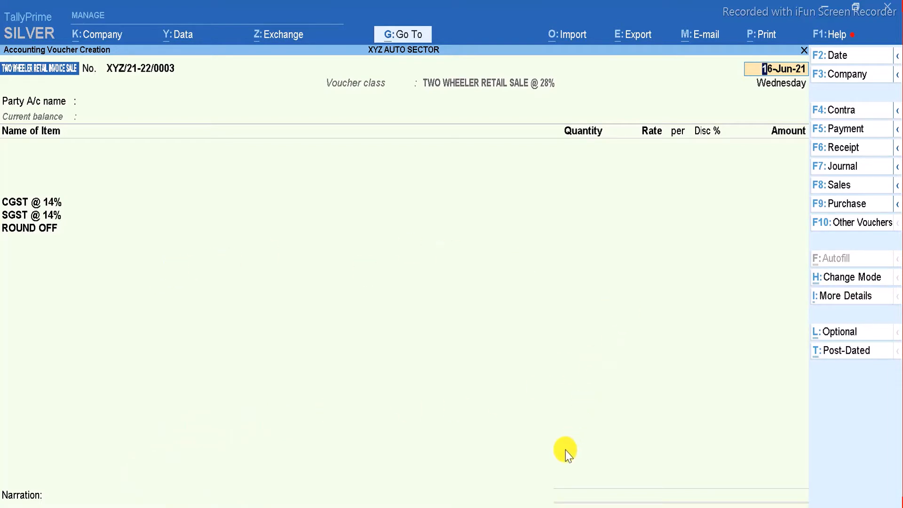
Quit the blank new voucher without entering anything and return to the Gateway of Tally
{"action": "key", "text": "alt+Tab"}
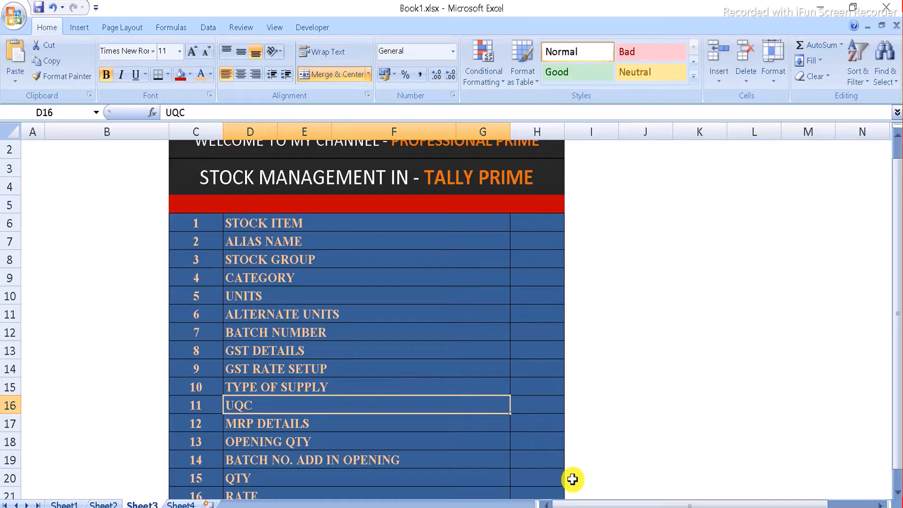
{"action": "key", "text": "alt+Tab"}
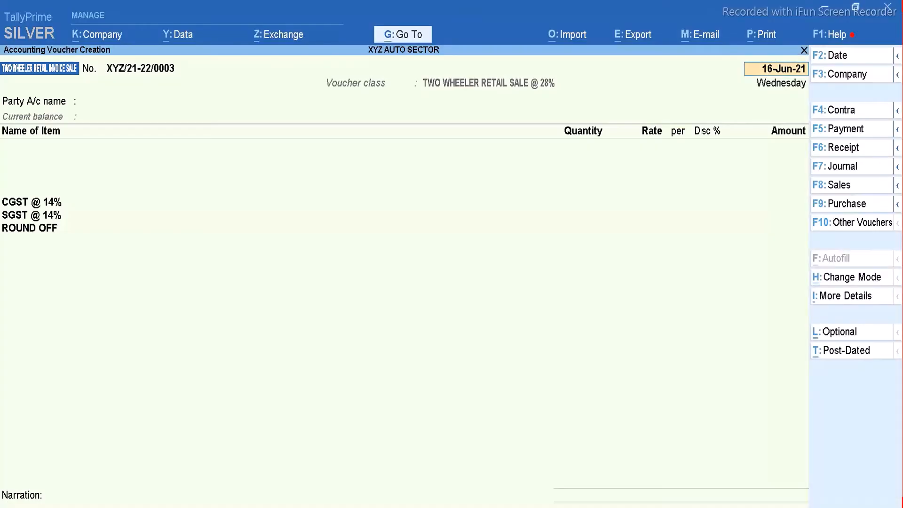
{"action": "key", "text": "Escape"}
{"action": "key", "text": "Return"}
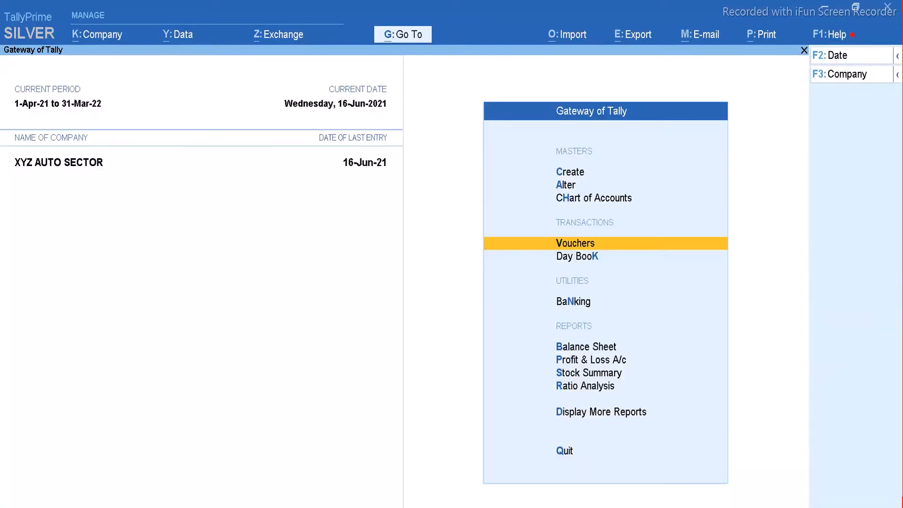
{"action": "key", "text": "Return"}
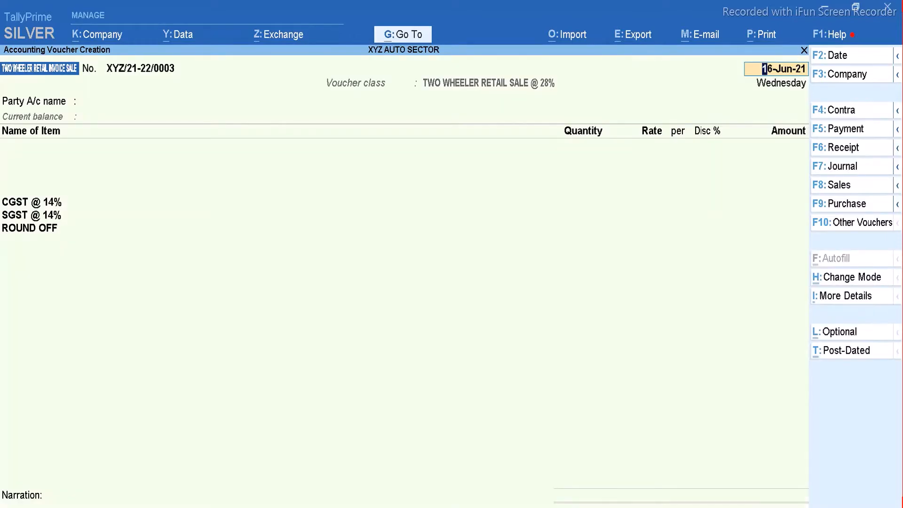
{"action": "key", "text": "Escape"}
{"action": "key", "text": "Return"}
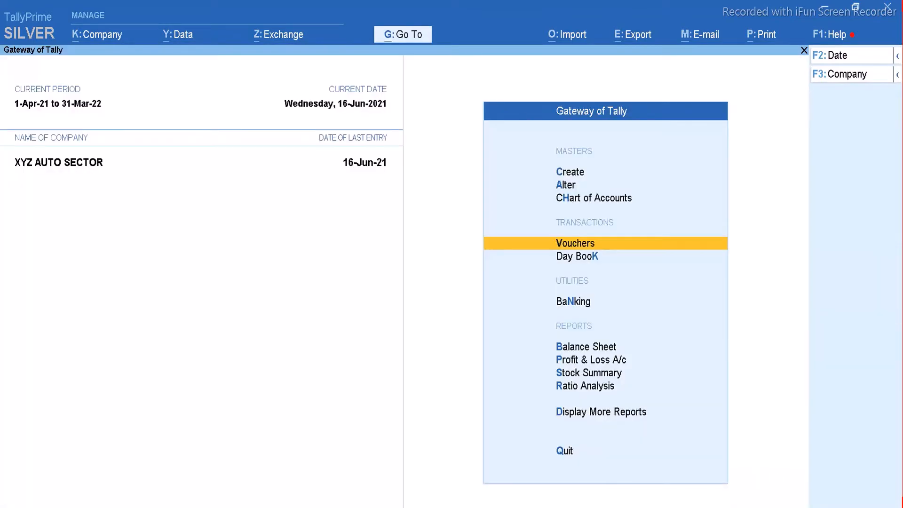
Open the voucher type TWO WHEELER RETAIL INVOICE SALE for alteration
{"action": "key", "text": "a"}
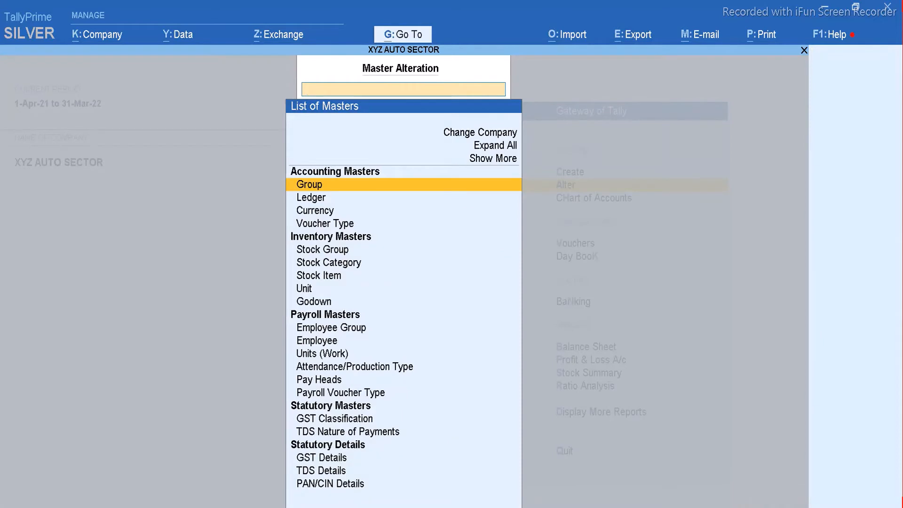
{"action": "key", "text": "Down"}
{"action": "key", "text": "Down"}
{"action": "key", "text": "Down"}
{"action": "key", "text": "Return"}
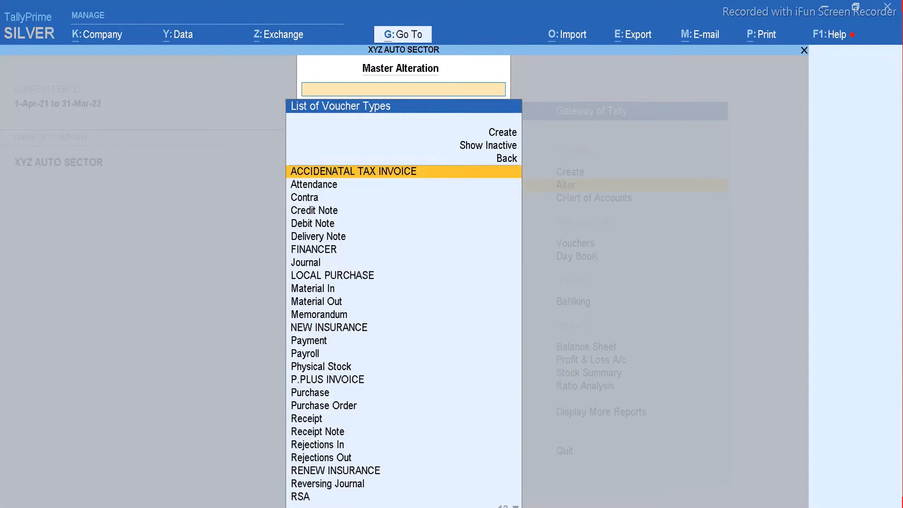
{"action": "type", "text": "Tw"}
{"action": "key", "text": "Down"}
{"action": "key", "text": "Down"}
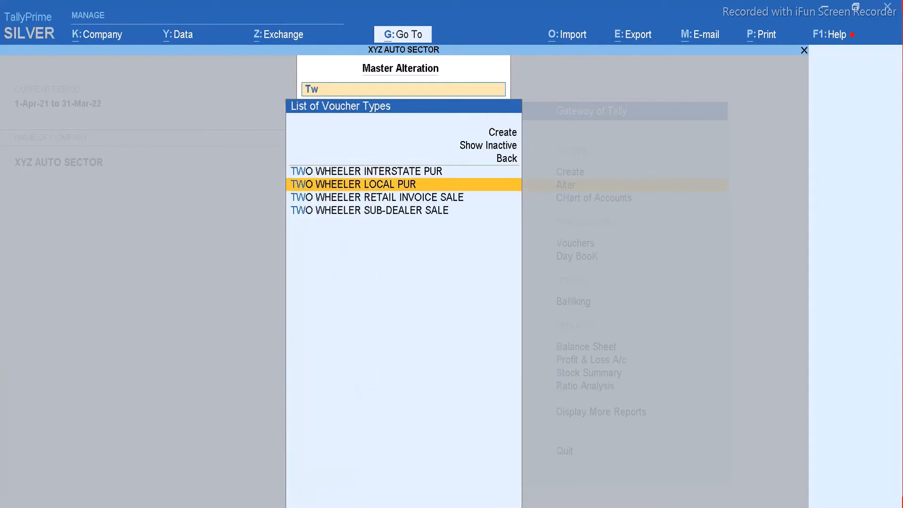
{"action": "key", "text": "Return"}
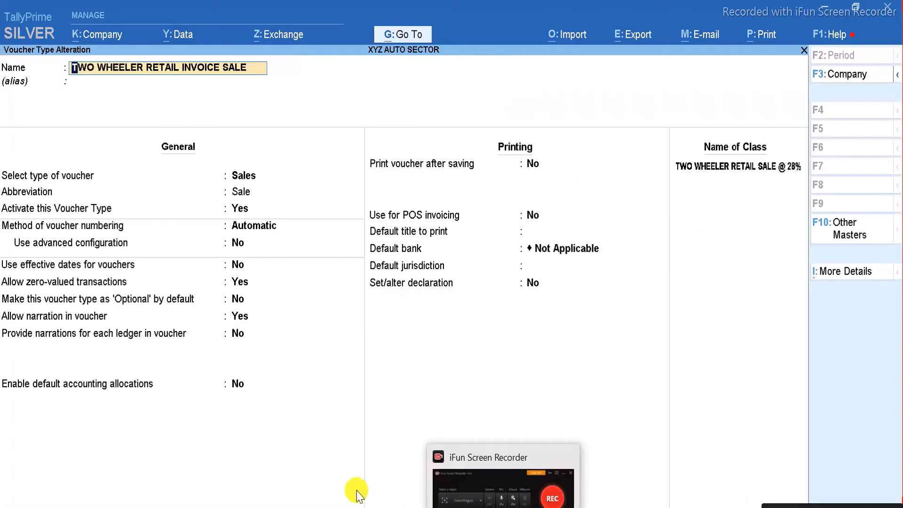
Examine the allocations and rounding settings of class TWO WHEELER RETAIL SALE @ 28%, quitting without changes back to the list of masters
{"action": "left_click", "coordinate": [730, 173]}
{"action": "key", "text": "Return"}
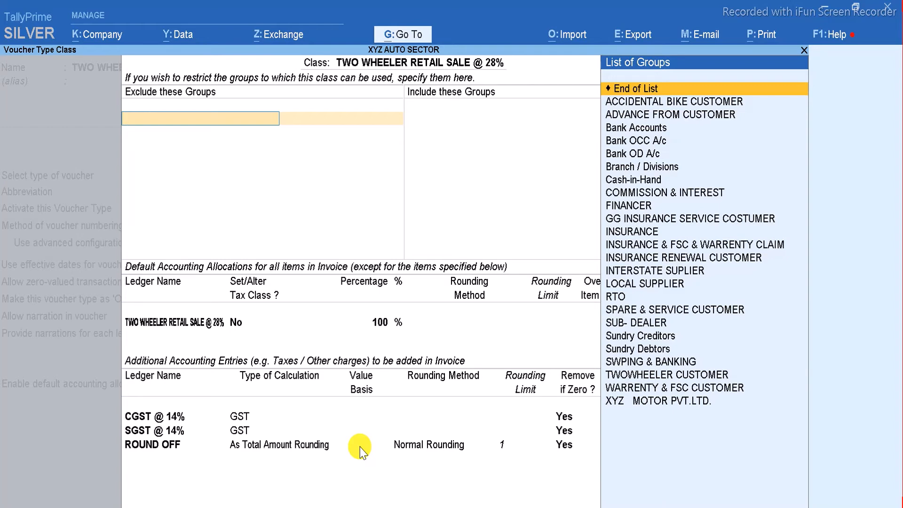
{"action": "key", "text": "Escape"}
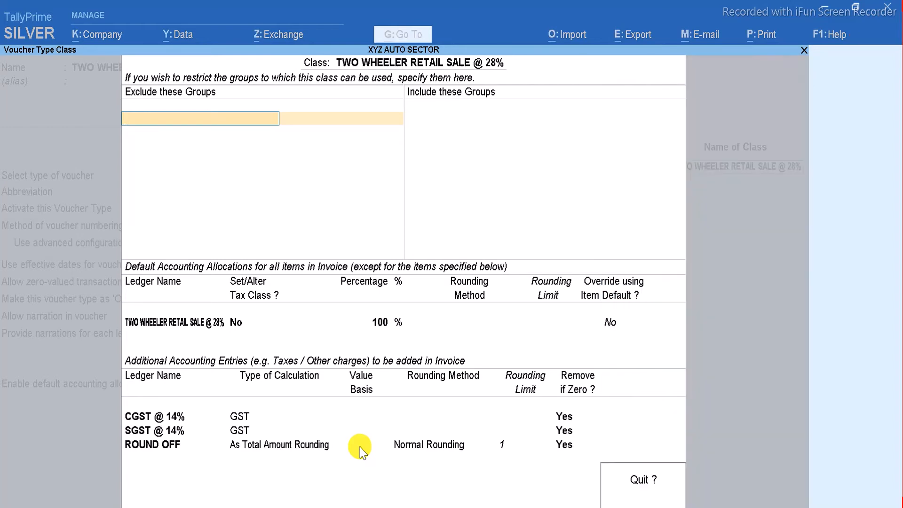
{"action": "key", "text": "Return"}
{"action": "key", "text": "Escape"}
{"action": "key", "text": "Return"}
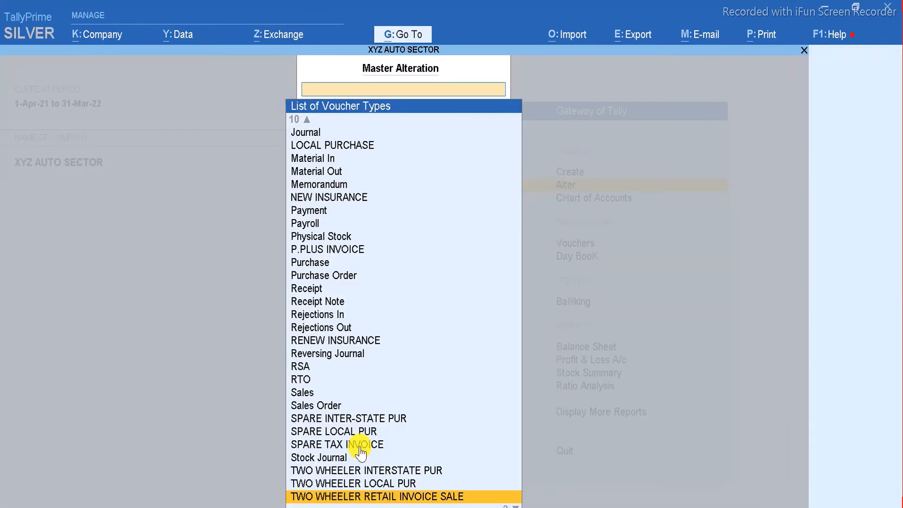
{"action": "key", "text": "Escape"}
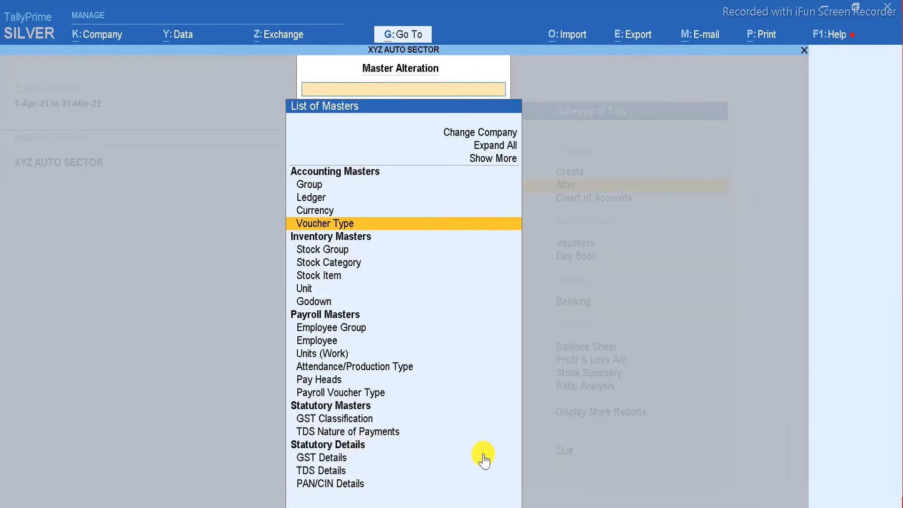